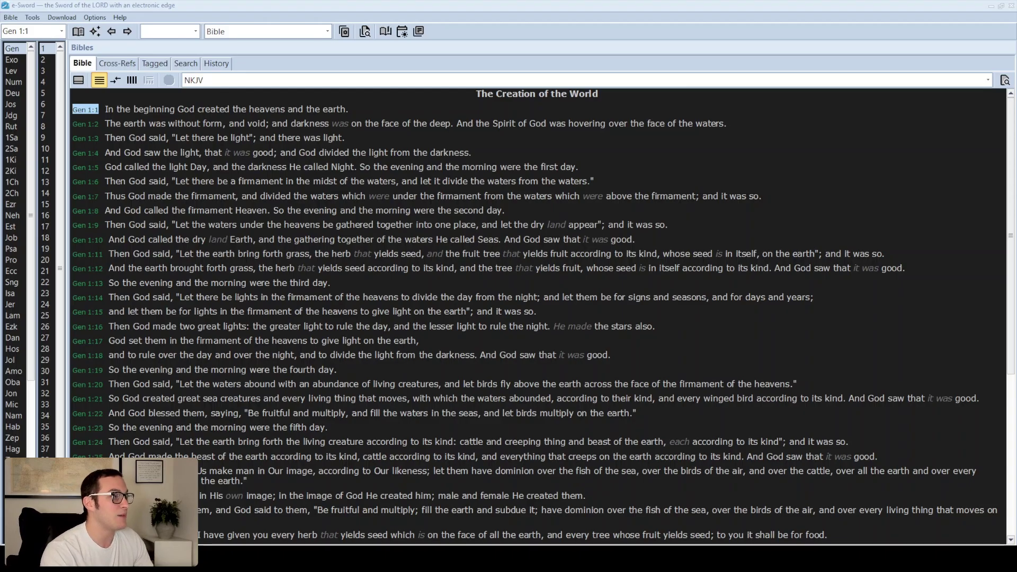
Set the view layout to Show All Views so the Bible, commentary, dictionary, lexicon and editor panes appear together.
left_click(326, 31)
left_click(287, 40)
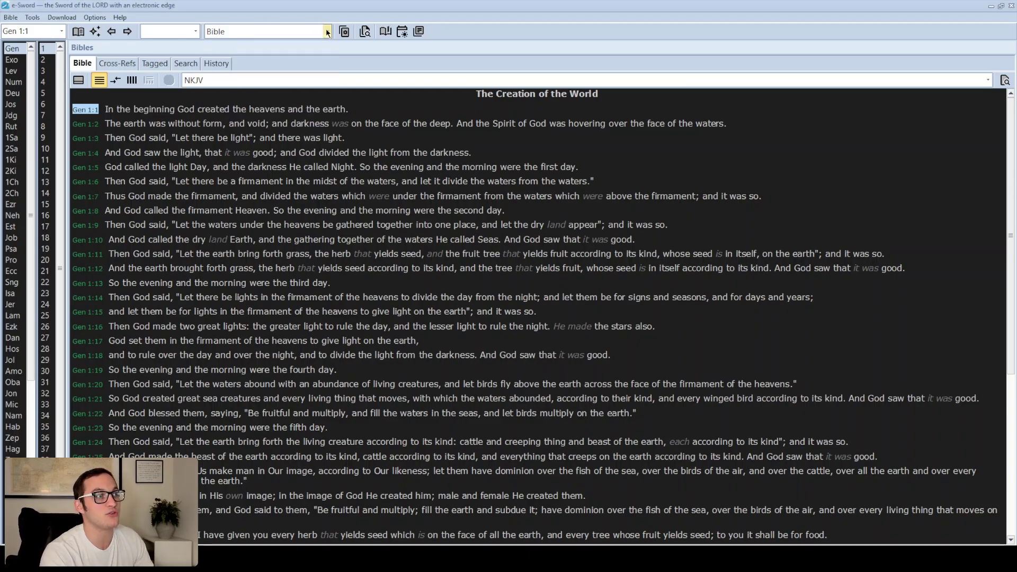
left_click(283, 32)
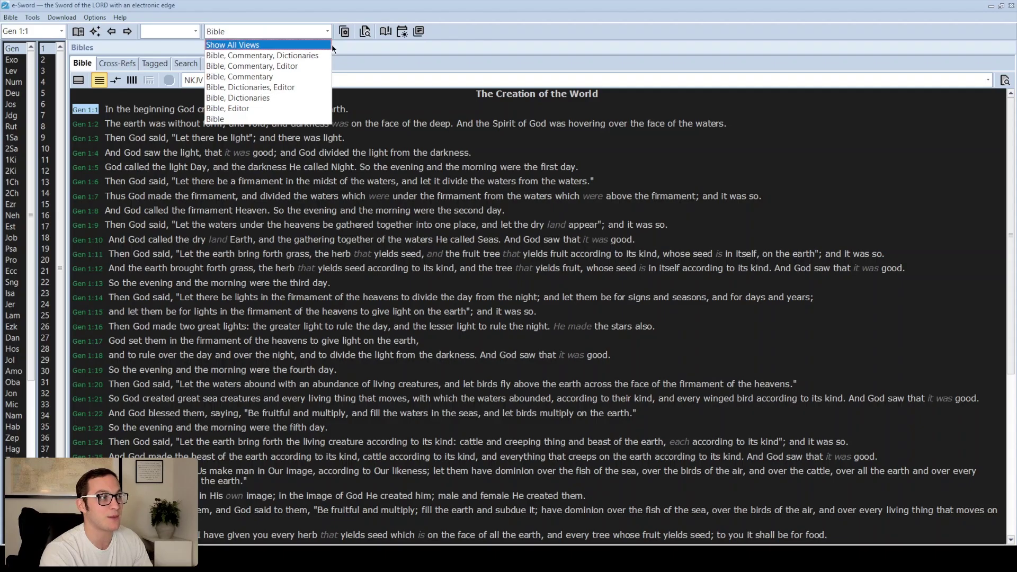
left_click(386, 47)
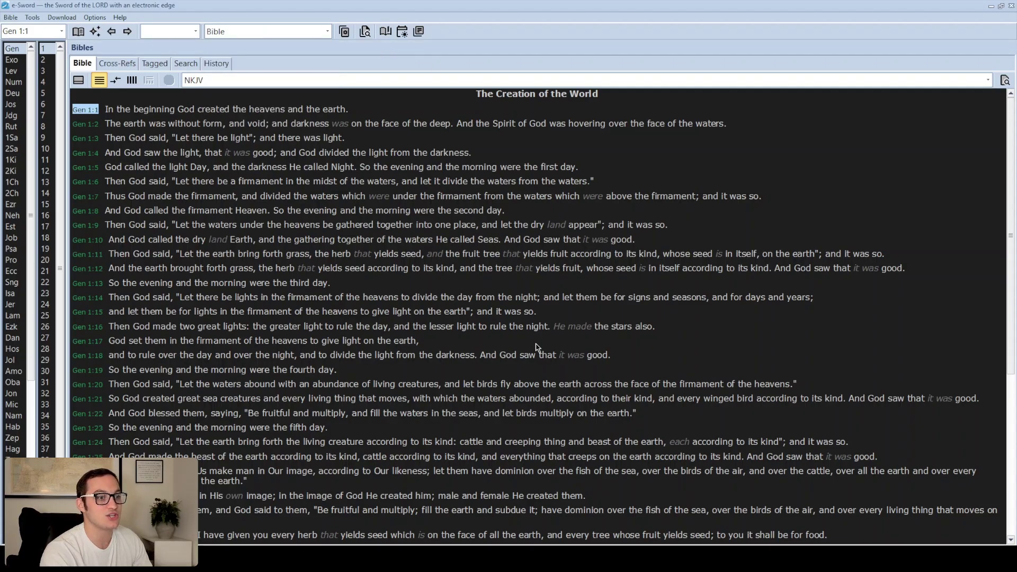
left_click(292, 30)
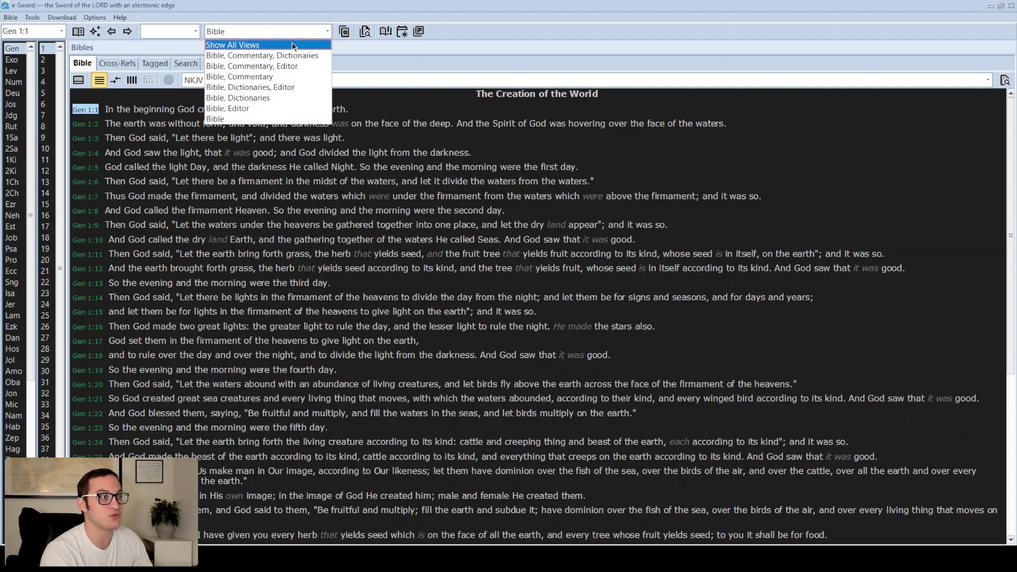
left_click(280, 46)
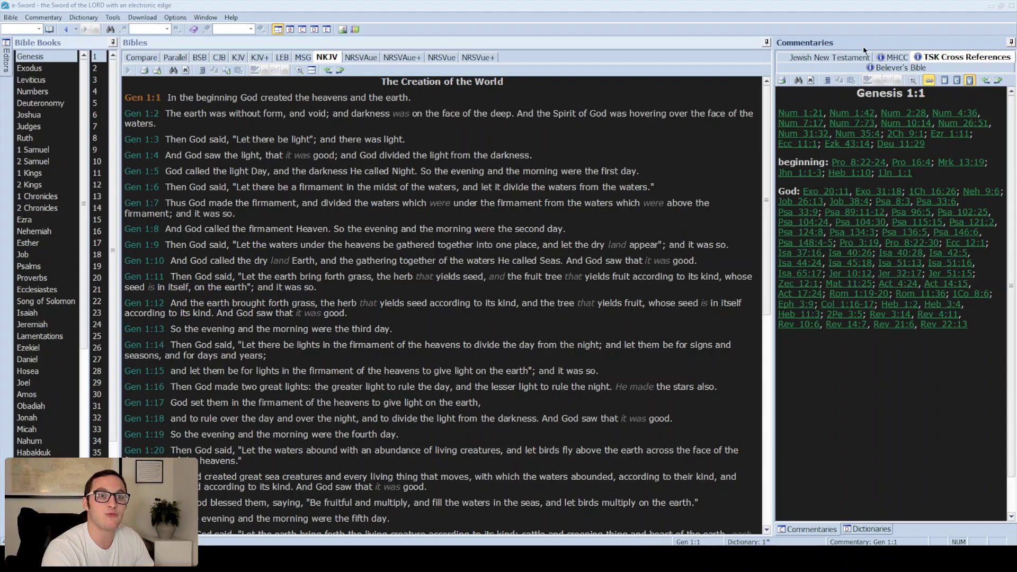
Rearrange the Commentaries and Dictionaries panes: group them with the Bible pane, split them into separate columns, and regroup them as tabs beside the Bible.
left_click_drag(863, 46, 445, 287)
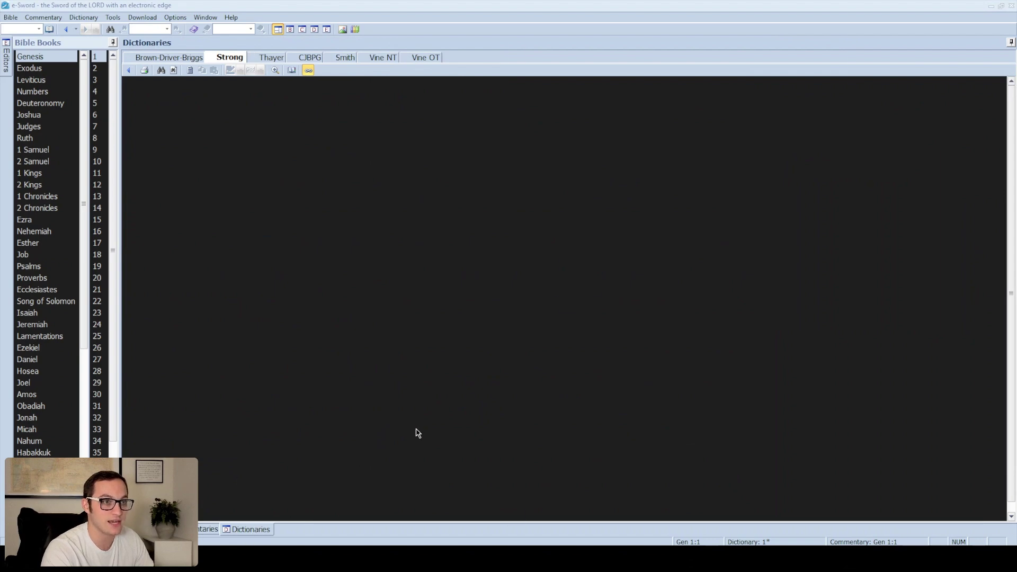
left_click_drag(247, 529, 992, 291)
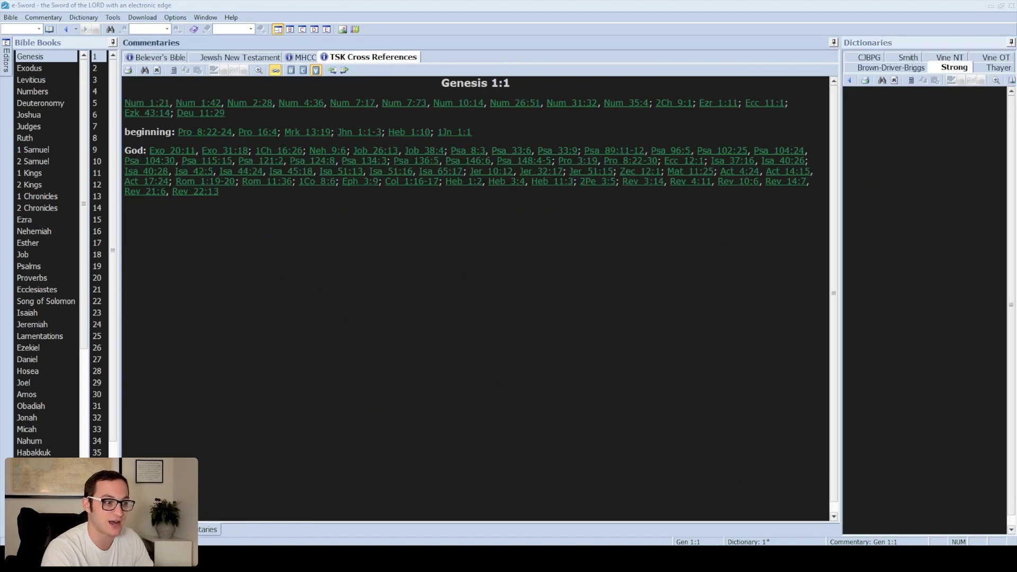
left_click_drag(236, 523, 993, 286)
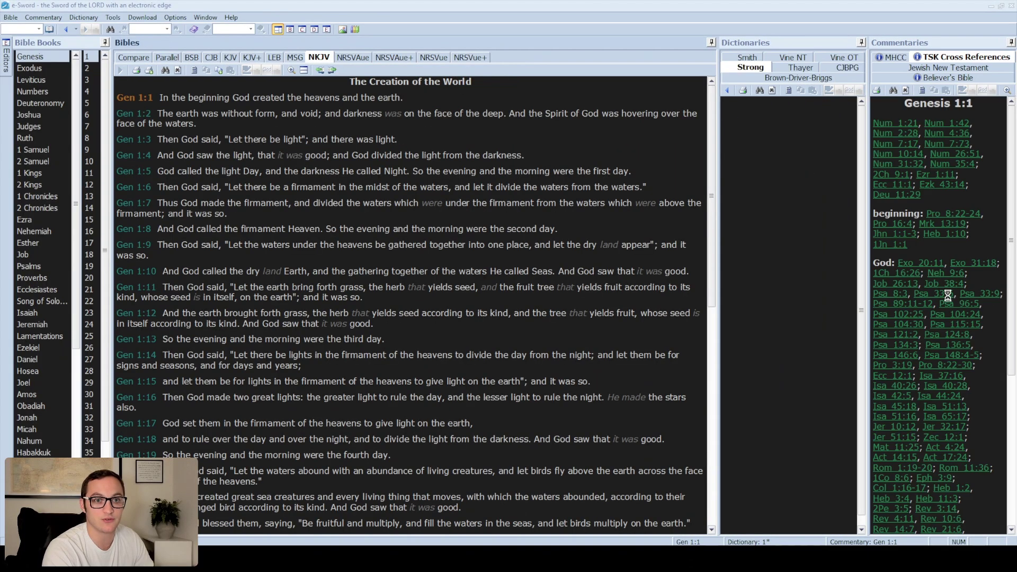
left_click_drag(911, 41, 794, 297)
left_click_drag(875, 530, 914, 528)
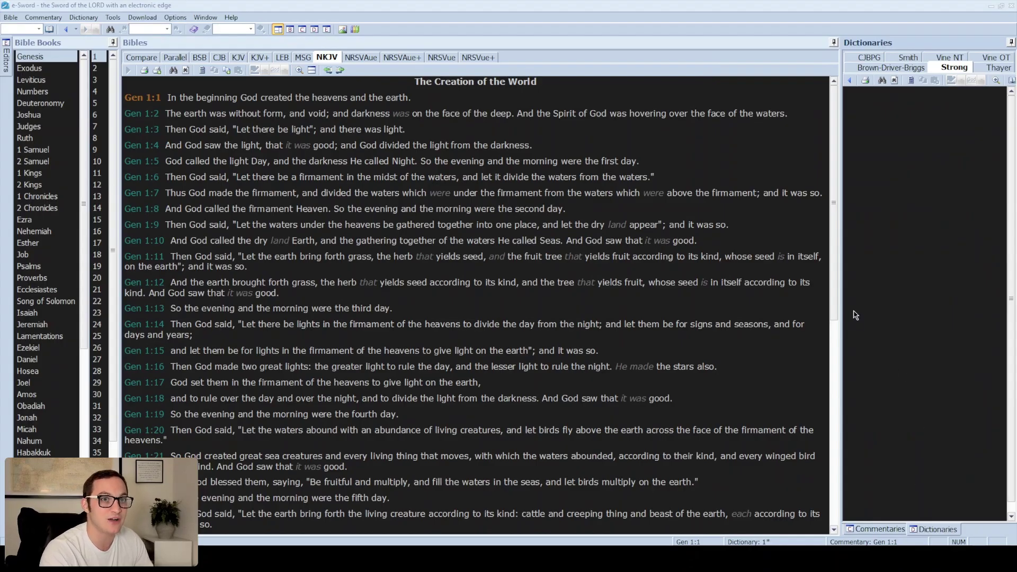
Collapse the docked Commentaries and Dictionaries group, preview the Commentaries pane, and pin the group open again.
left_click(1011, 45)
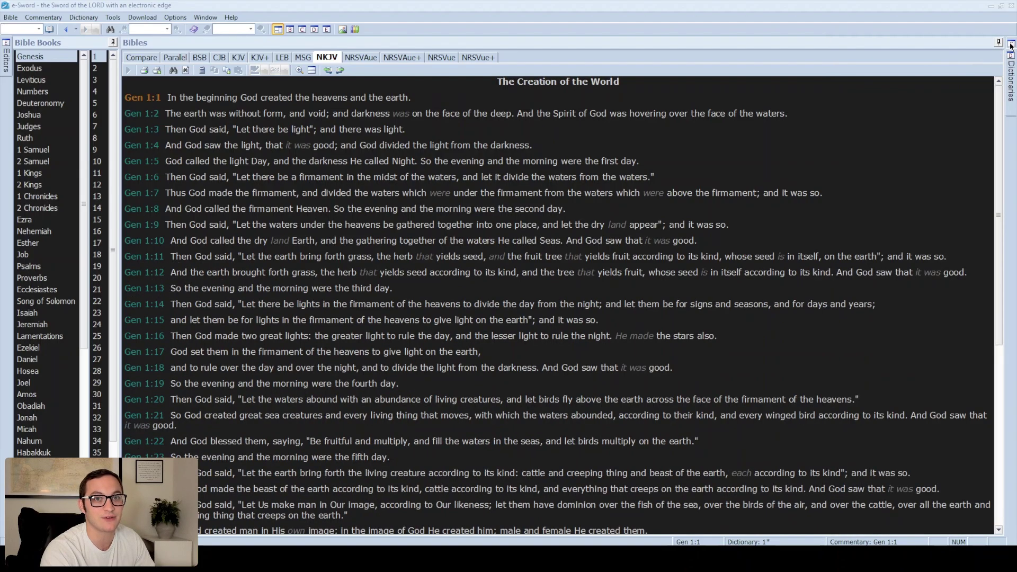
mouse_move(1012, 76)
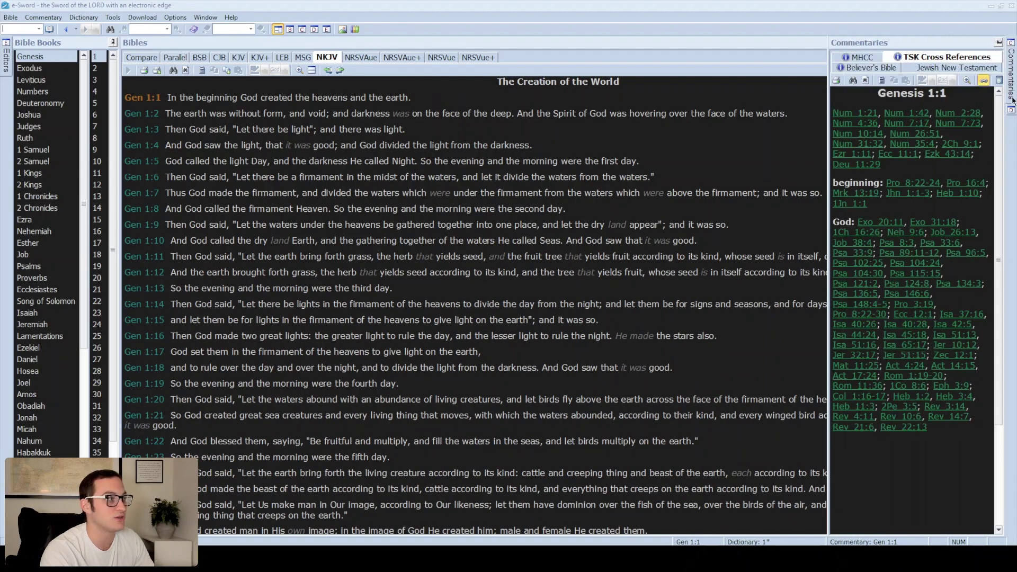
left_click(1000, 43)
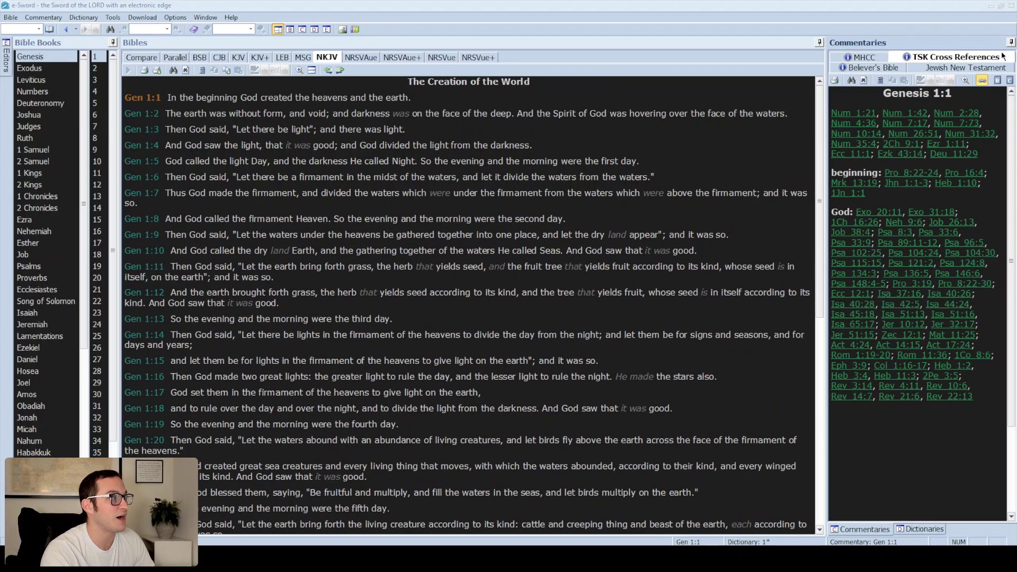
Switch to the other e-Sword window and set its view layout to Bible only.
mouse_move(845, 461)
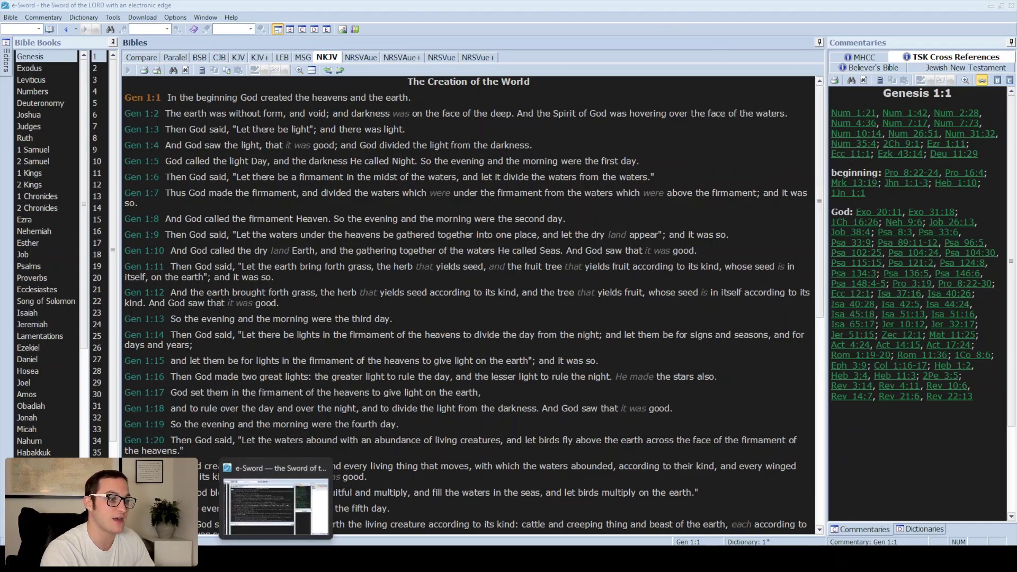
left_click(276, 503)
left_click(292, 32)
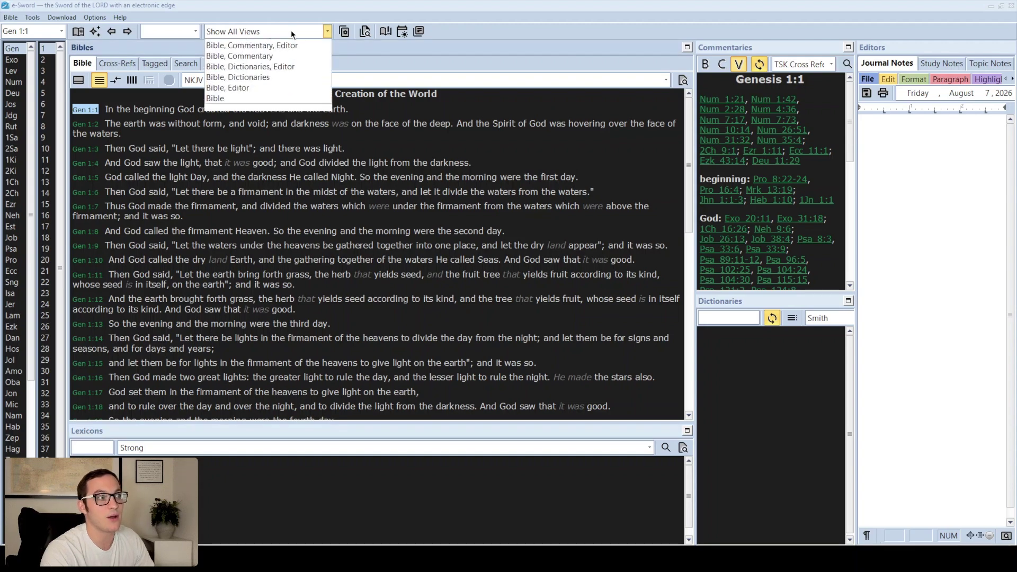
left_click(285, 116)
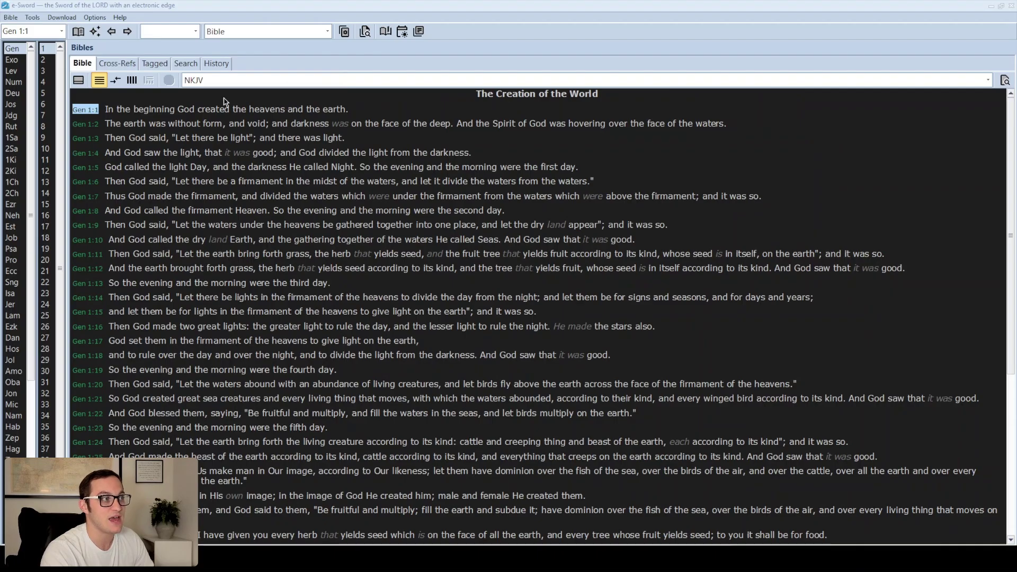
Display the KJV+ verse pane beneath the NKJV chapter and preview the Strong's number definitions in Genesis 1:1.
left_click(79, 81)
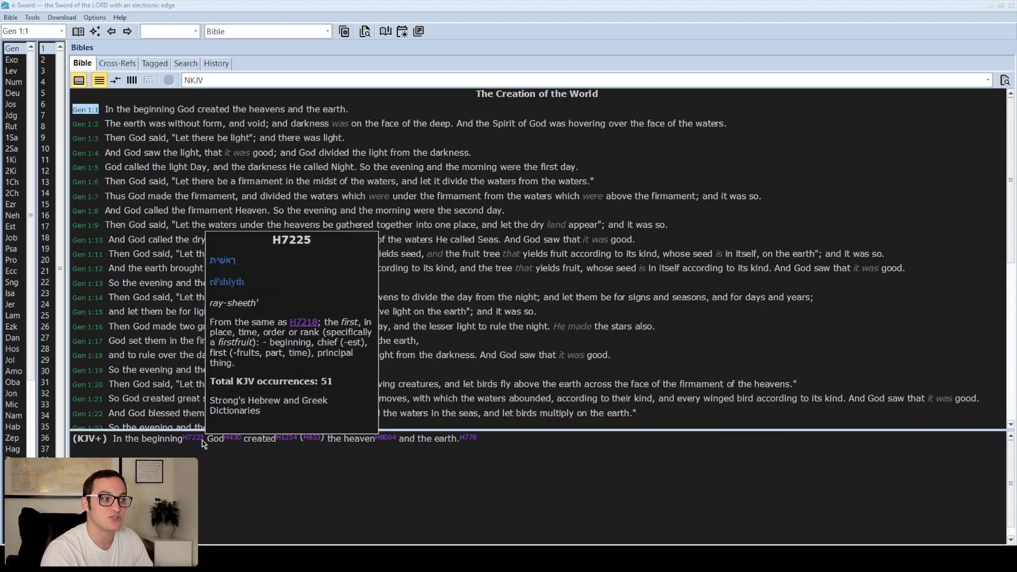
mouse_move(239, 441)
mouse_move(296, 443)
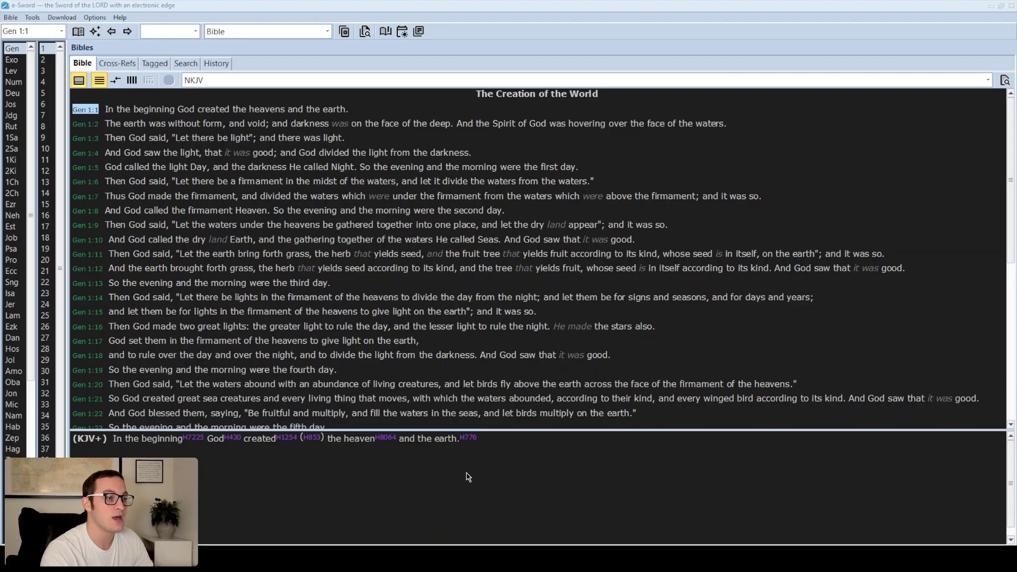
Set the view layout to Show All Views, and bring Dictionaries to the front of the tabbed panes in the other e-Sword window.
left_click(245, 31)
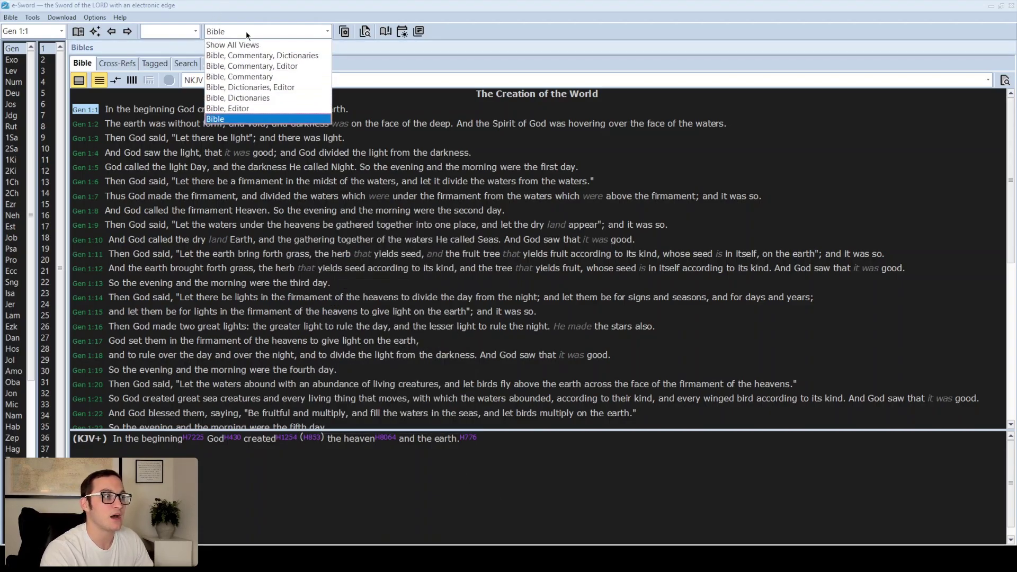
left_click(284, 46)
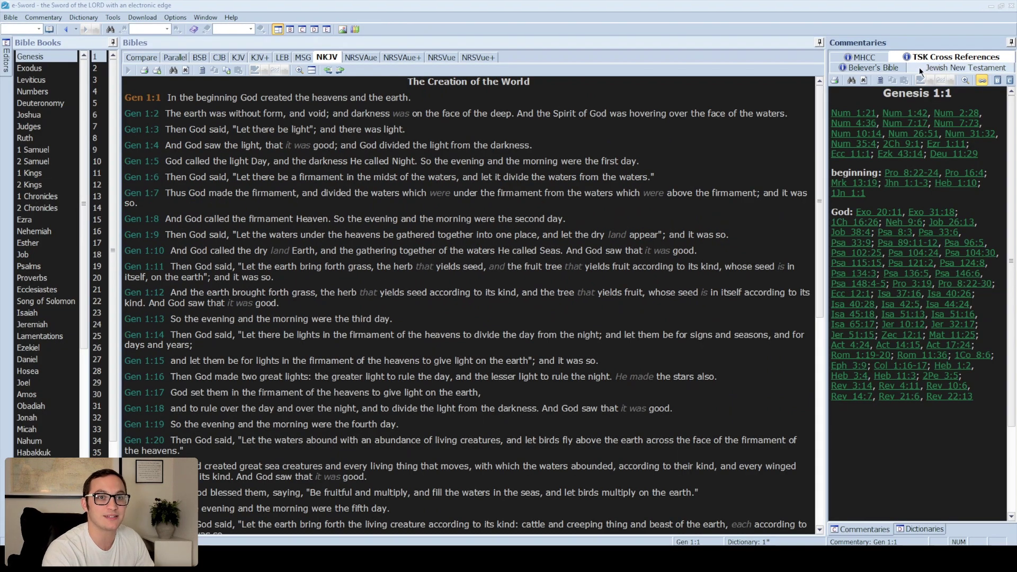
left_click(901, 530)
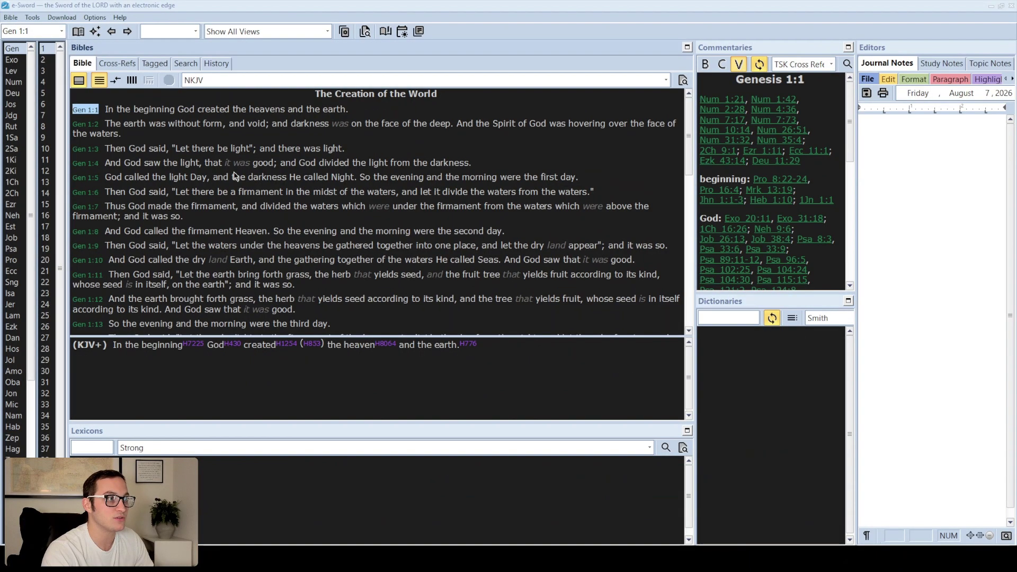
Look through the available Bible translations and the available commentaries without changing either selection.
left_click(219, 81)
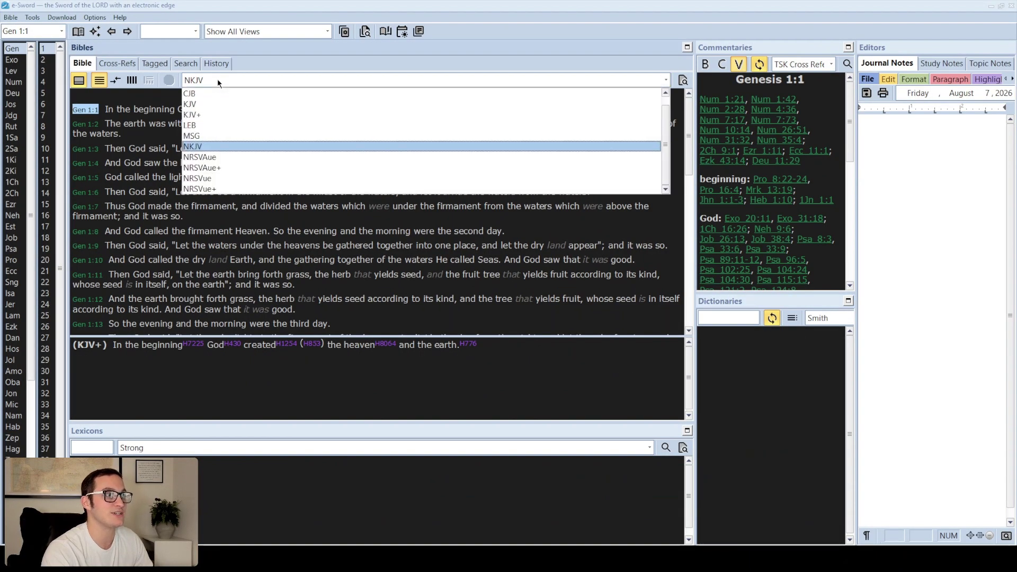
left_click(219, 81)
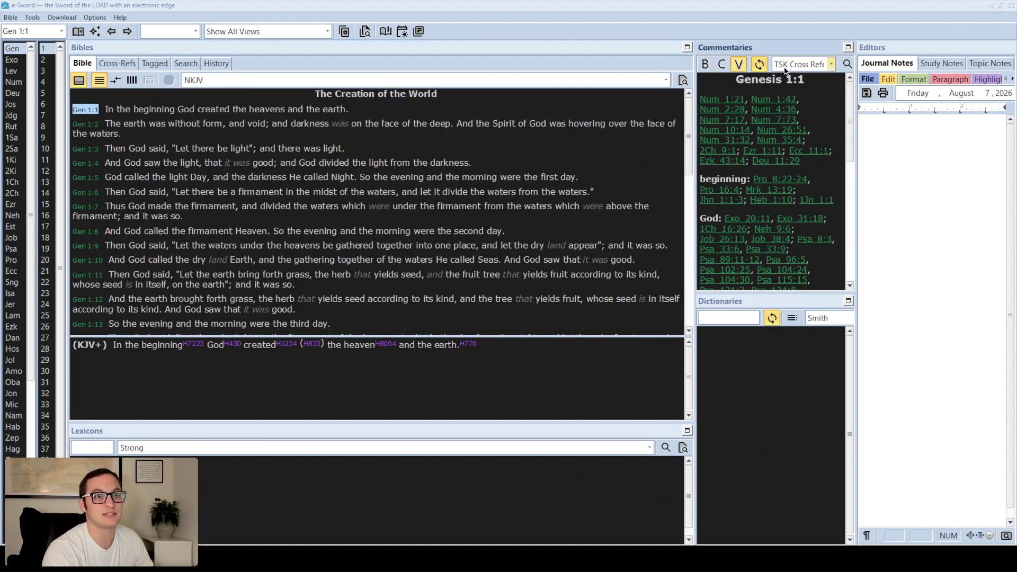
left_click(803, 64)
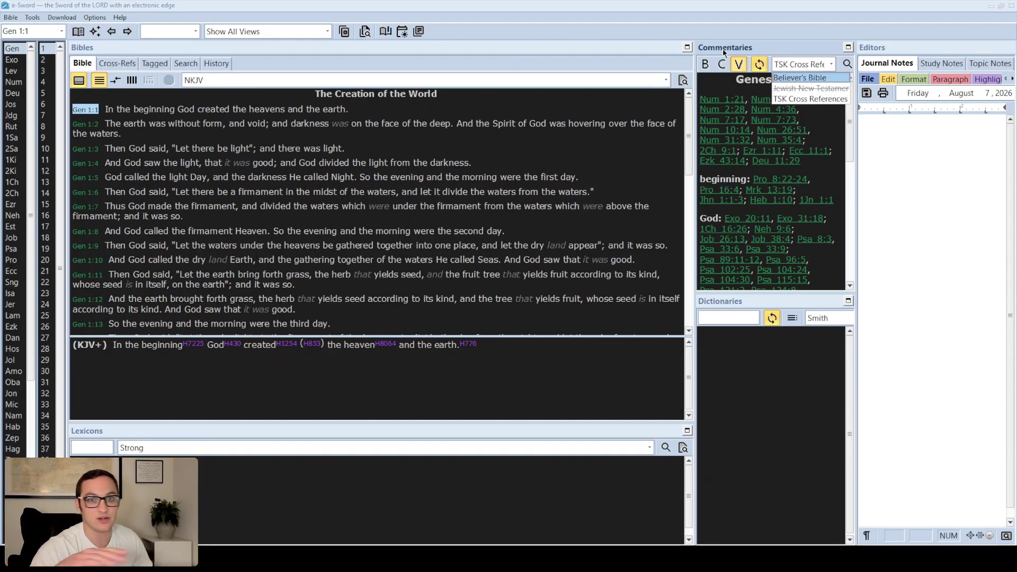
left_click(492, 92)
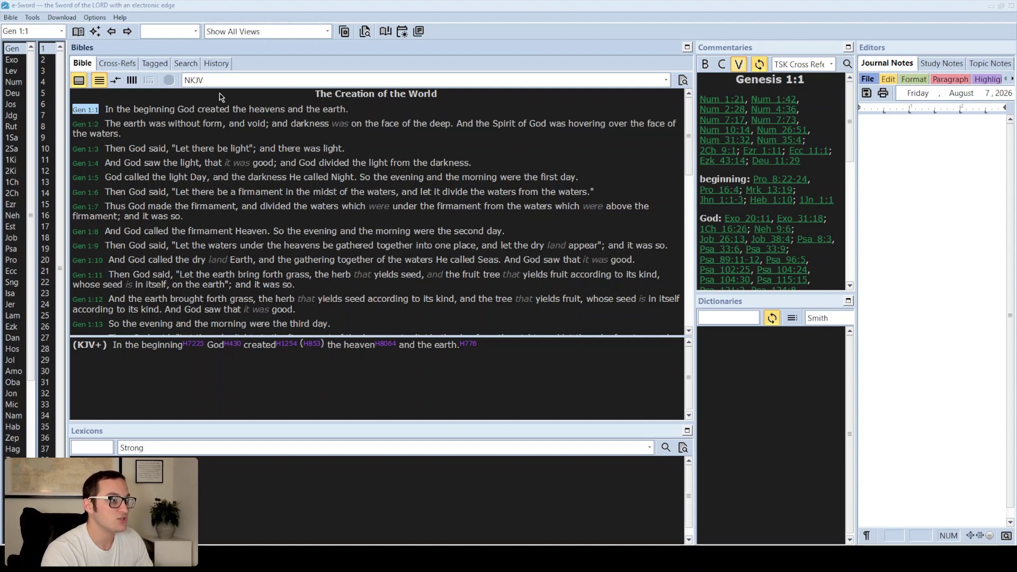
Set the view layout back to Bible only, and toggle the KJV+ verse pane off and on again.
left_click(280, 31)
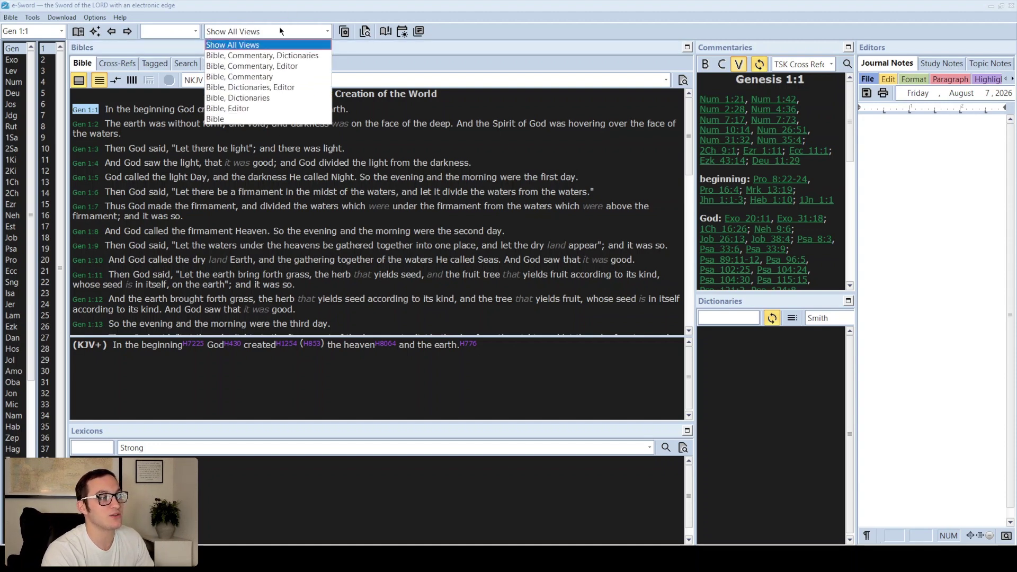
left_click(240, 125)
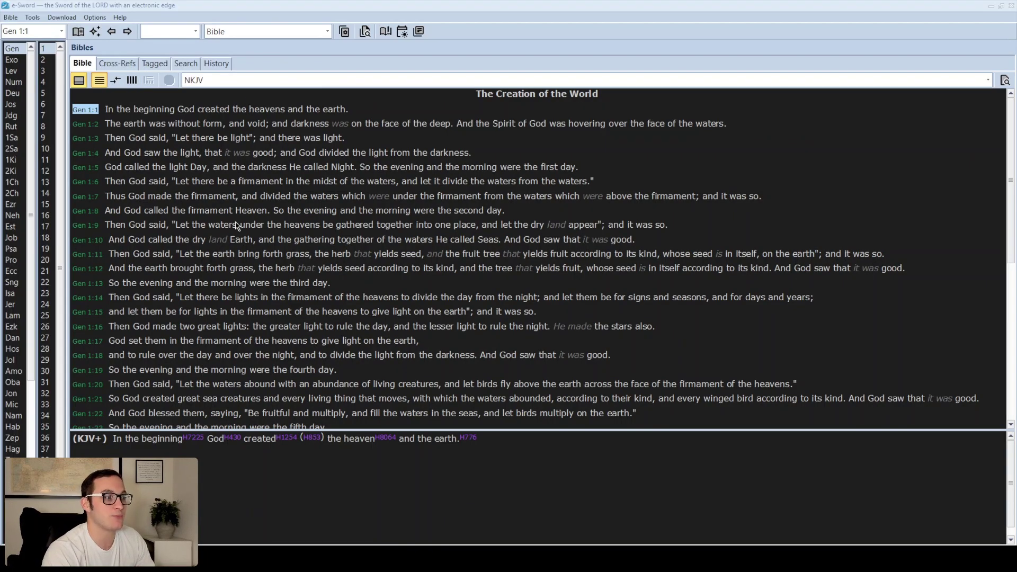
left_click(78, 81)
left_click(78, 81)
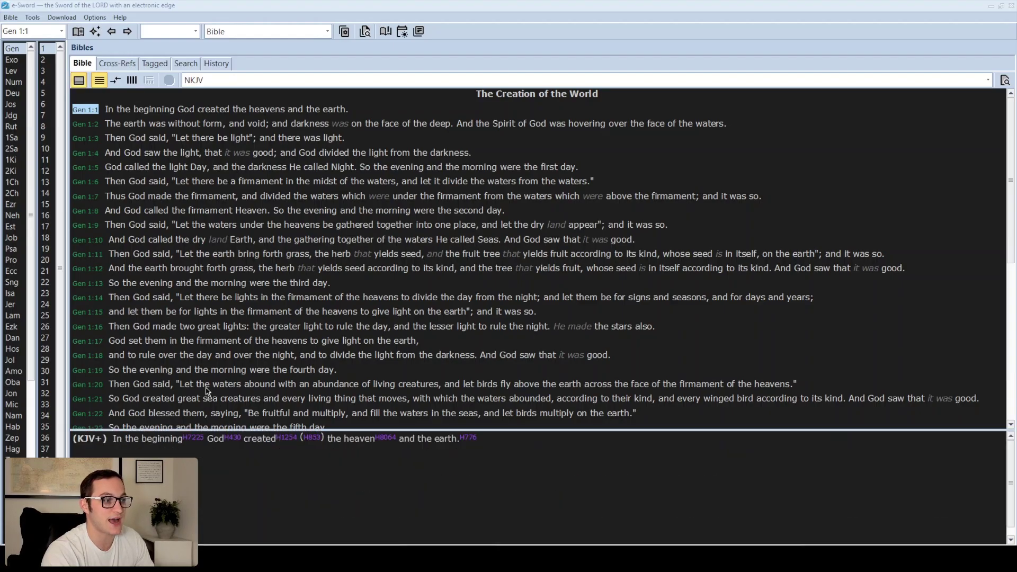
mouse_move(237, 441)
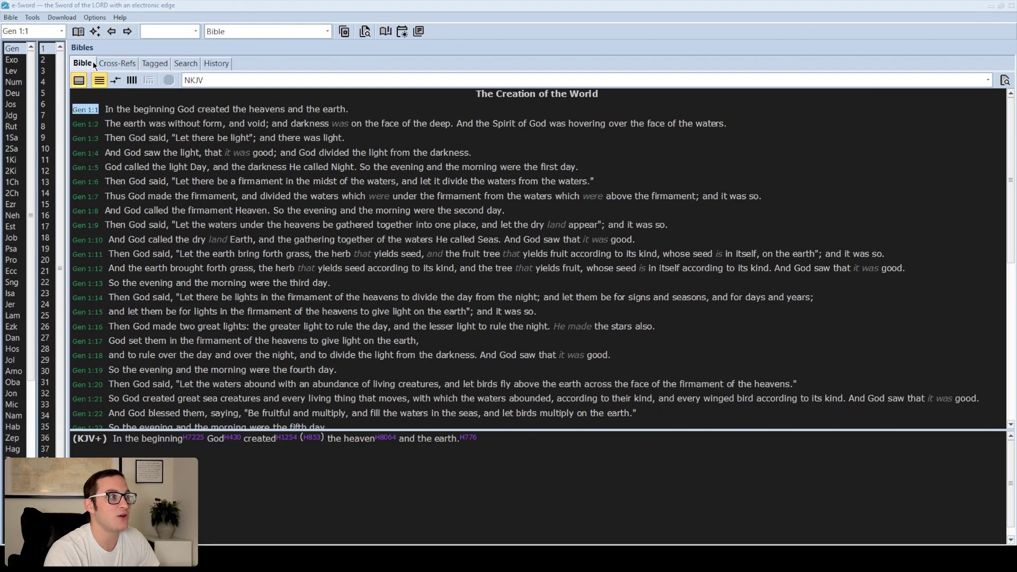
View the Cross-Refs and Tagged pages, and open the Search page with its range kept at the whole Bible.
left_click(122, 63)
left_click(155, 63)
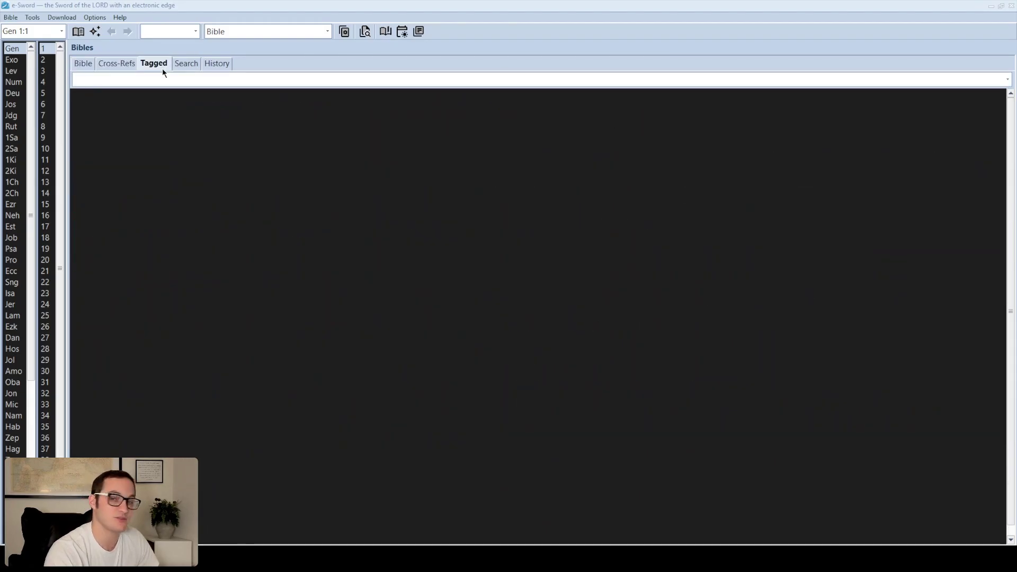
left_click(186, 68)
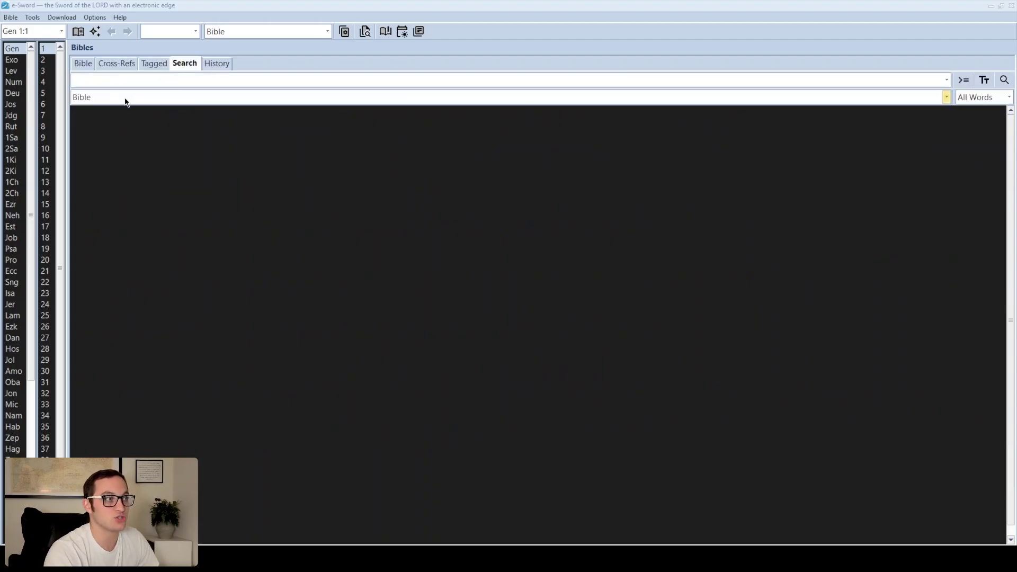
left_click(154, 97)
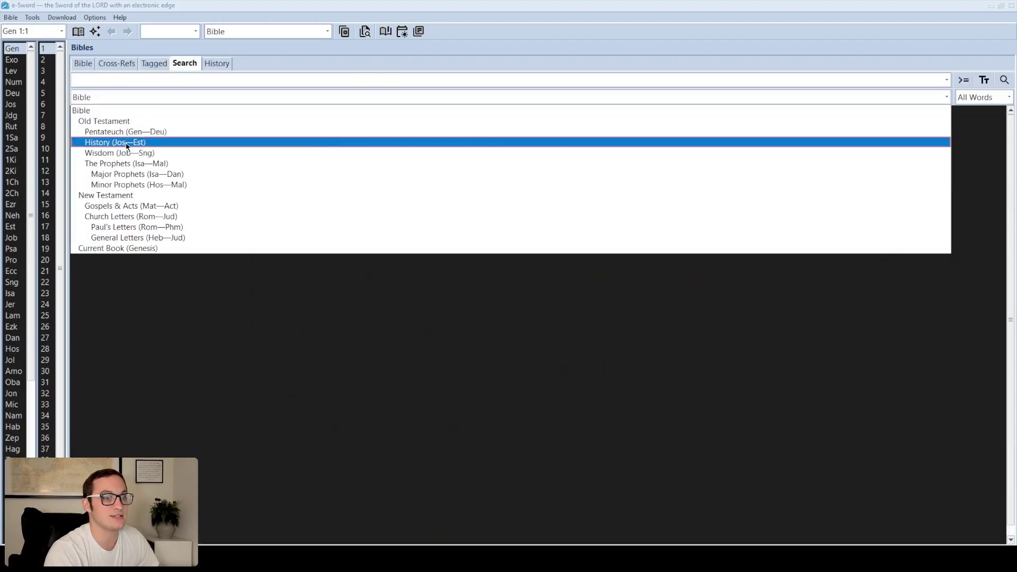
left_click(138, 106)
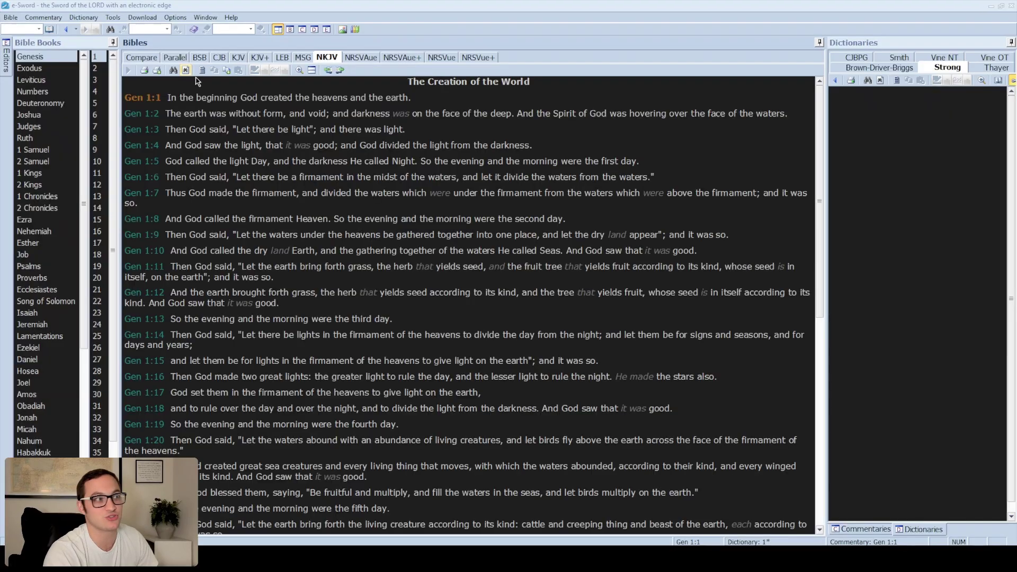
Open the Bible Search dialog in the other e-Sword window for inspection and close it without searching.
left_click(110, 30)
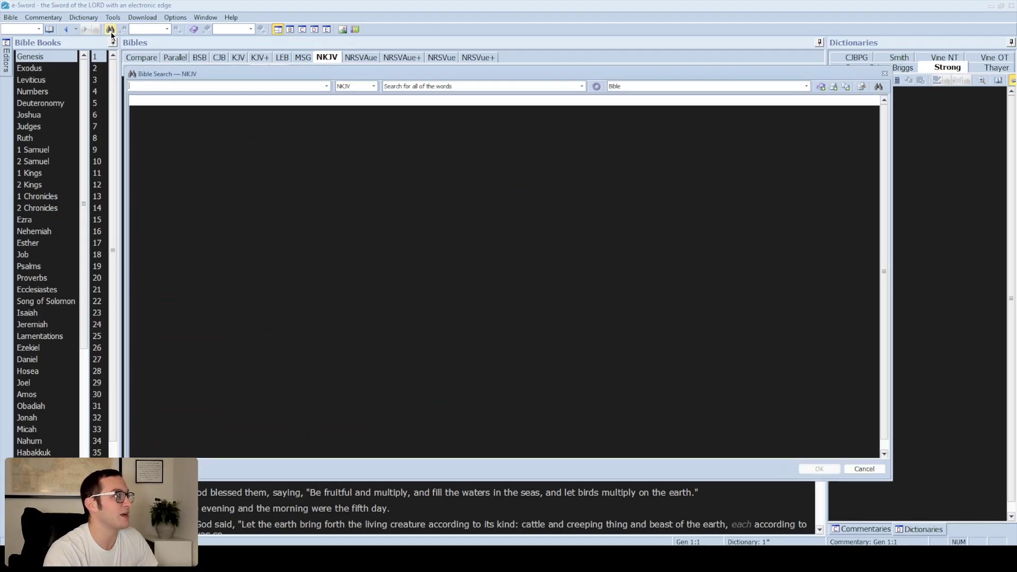
left_click(884, 73)
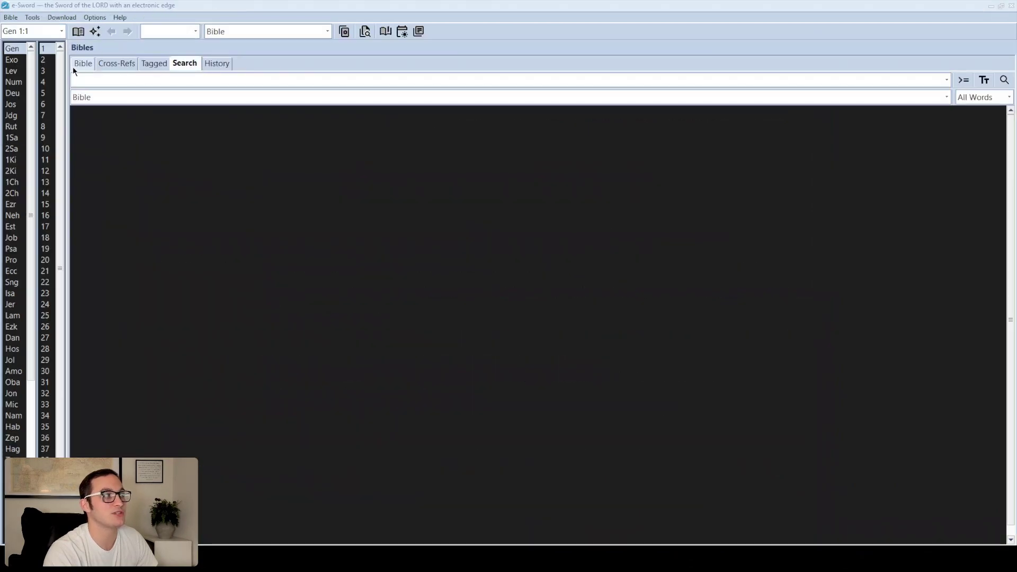
Search the whole Bible for verses containing the word "love".
left_click(180, 81)
type("love")
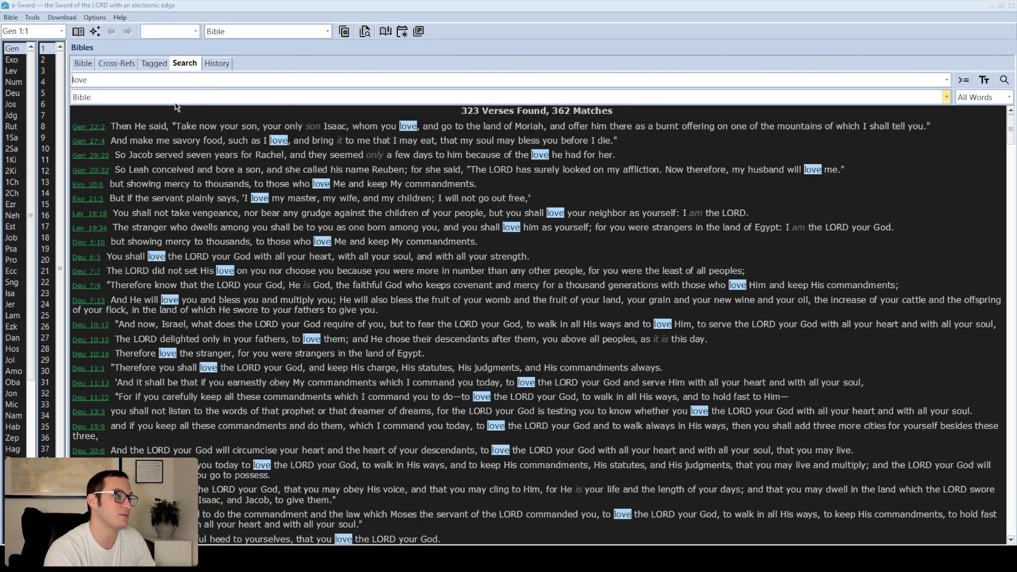
Search the NKJV for all verses containing "love" in the other e-Sword window, and examine the results down to the per-book summary.
scroll(355, 311, "down", 3)
scroll(355, 312, "up", 3)
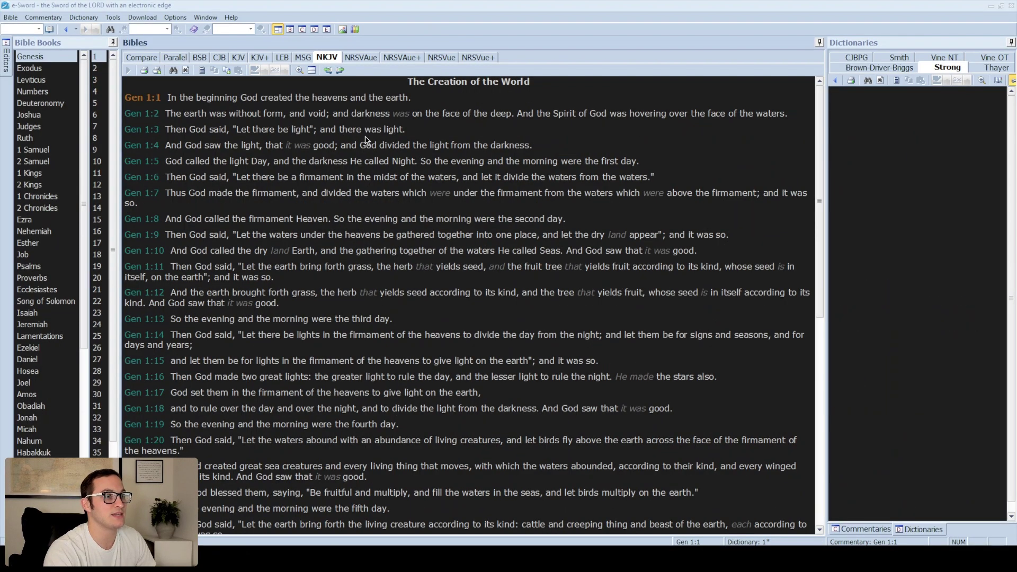
left_click(109, 30)
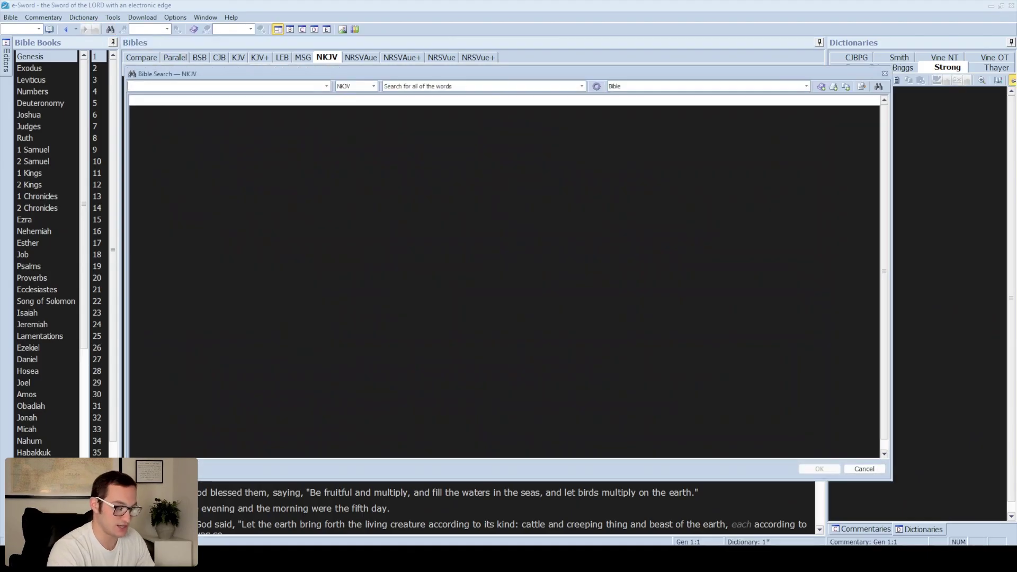
key("Return")
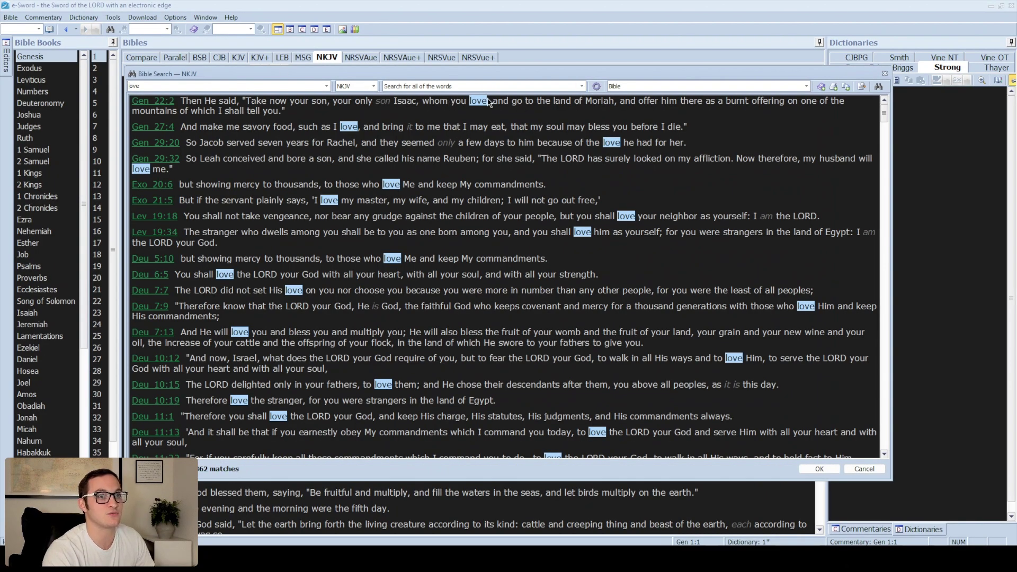
left_click_drag(885, 113, 886, 397)
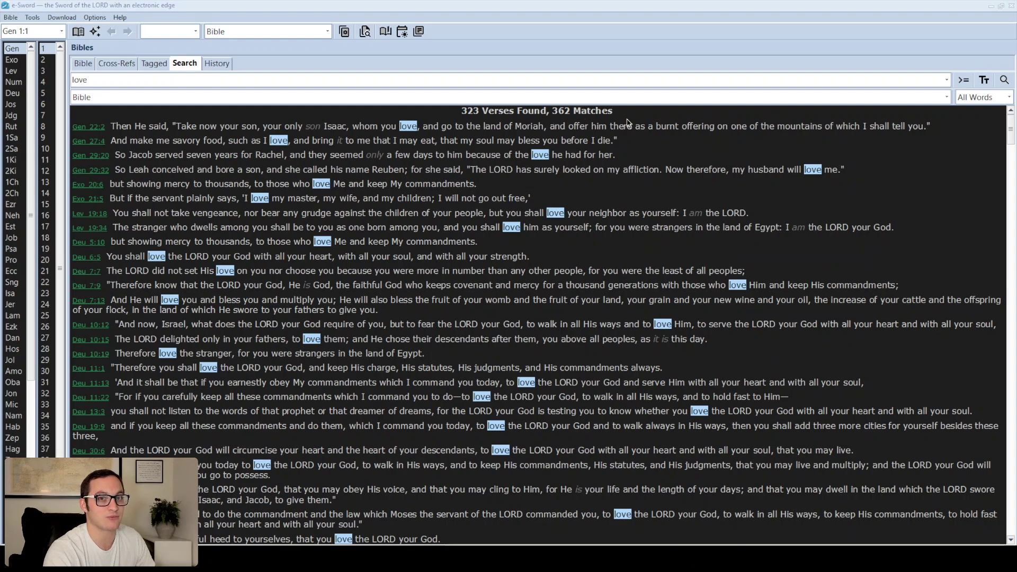
Return to the first e-Sword window, inspect the search's word-matching options, and view the History page before going back to the Bible page.
mouse_move(1010, 132)
left_mouse_down()
mouse_move(1005, 531)
mouse_move(1011, 124)
left_mouse_up()
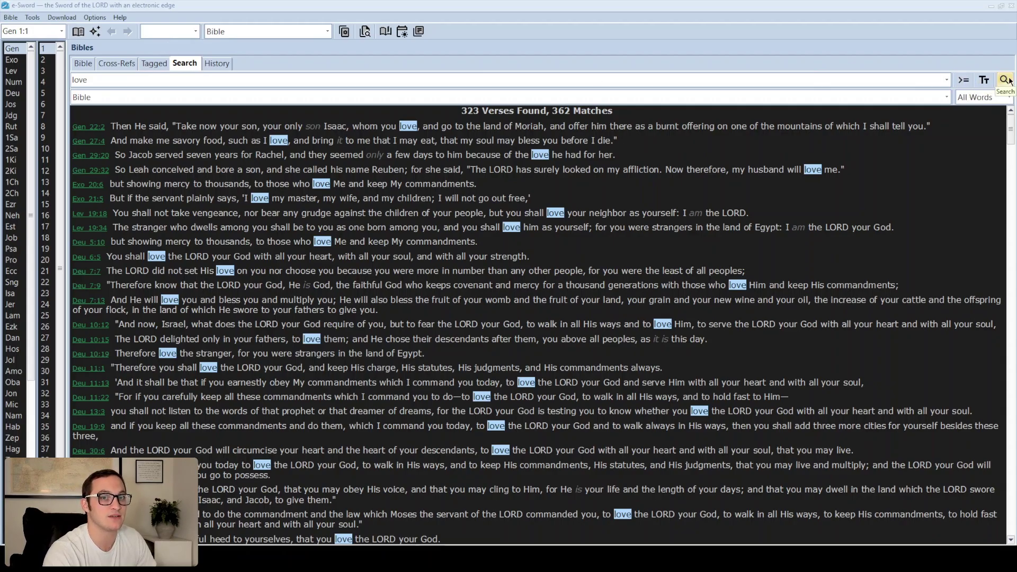
left_click(973, 98)
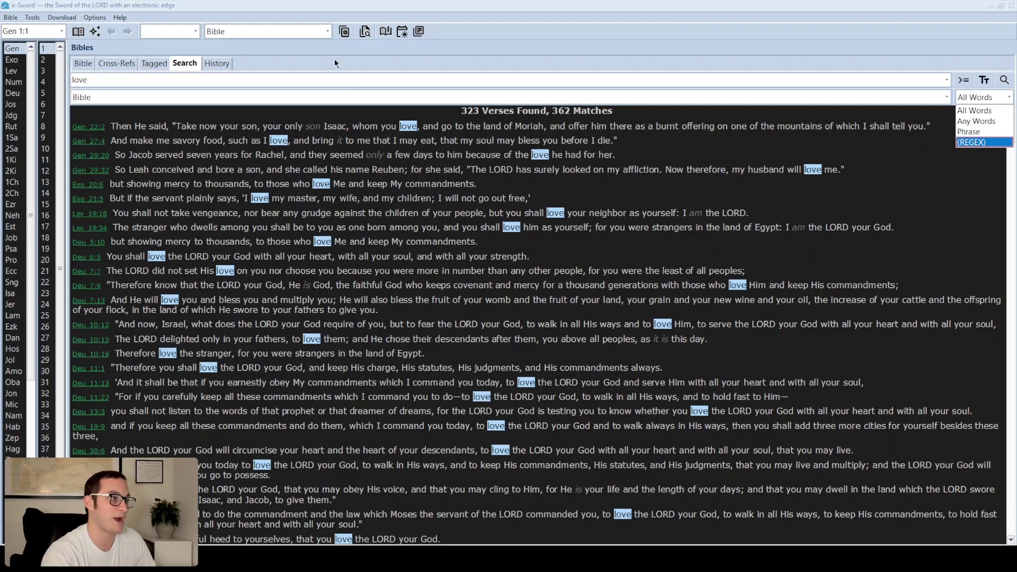
left_click(227, 63)
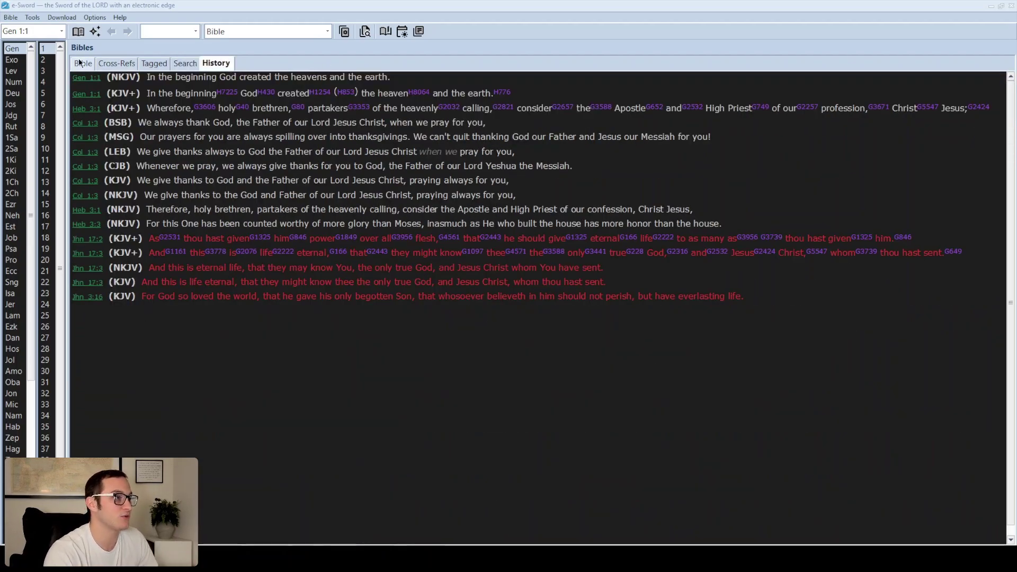
left_click(88, 80)
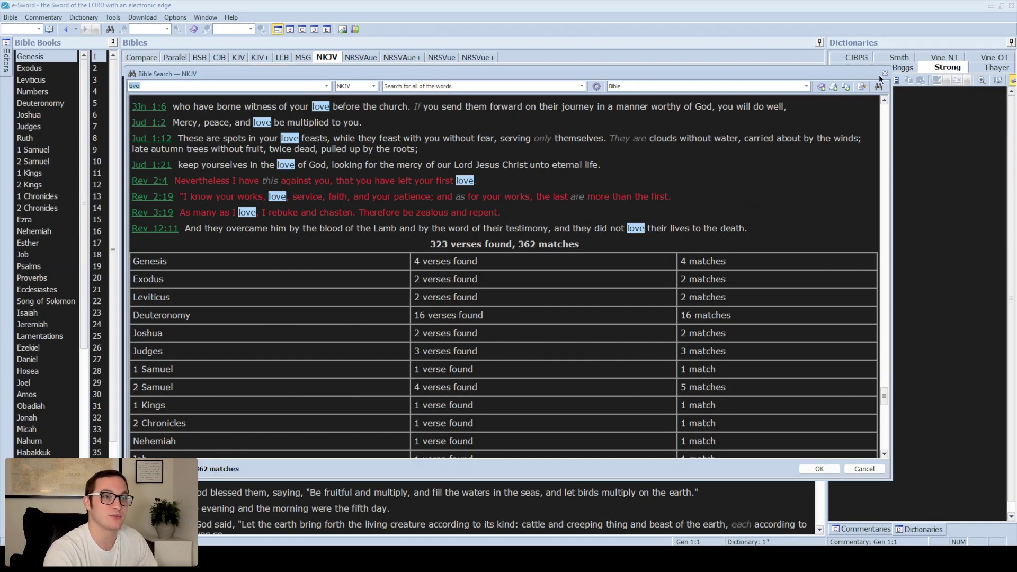
Close the Bible Search dialog in the other e-Sword window and view Genesis 1 in the Compare and Parallel pages.
left_click(884, 74)
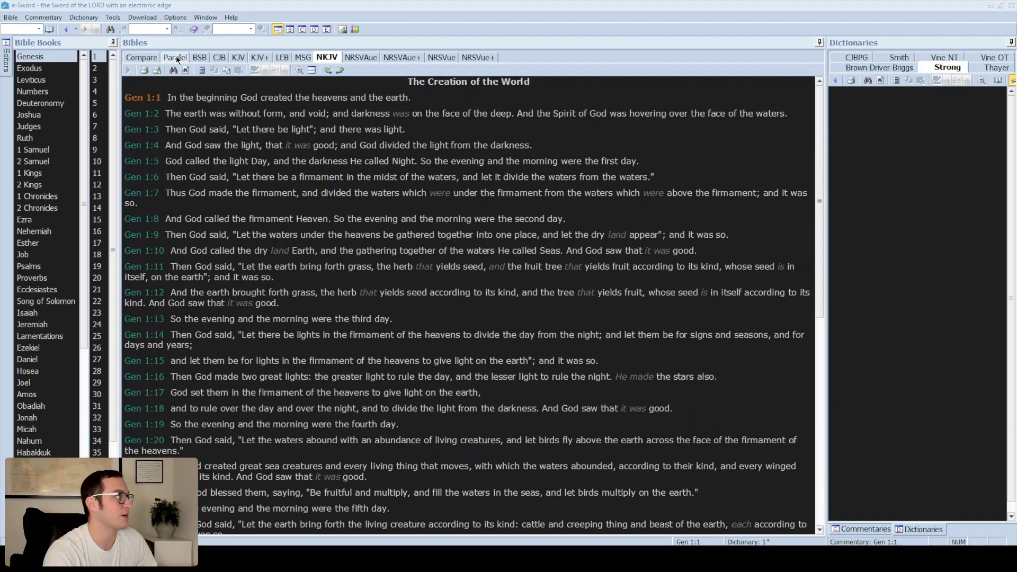
left_click(143, 58)
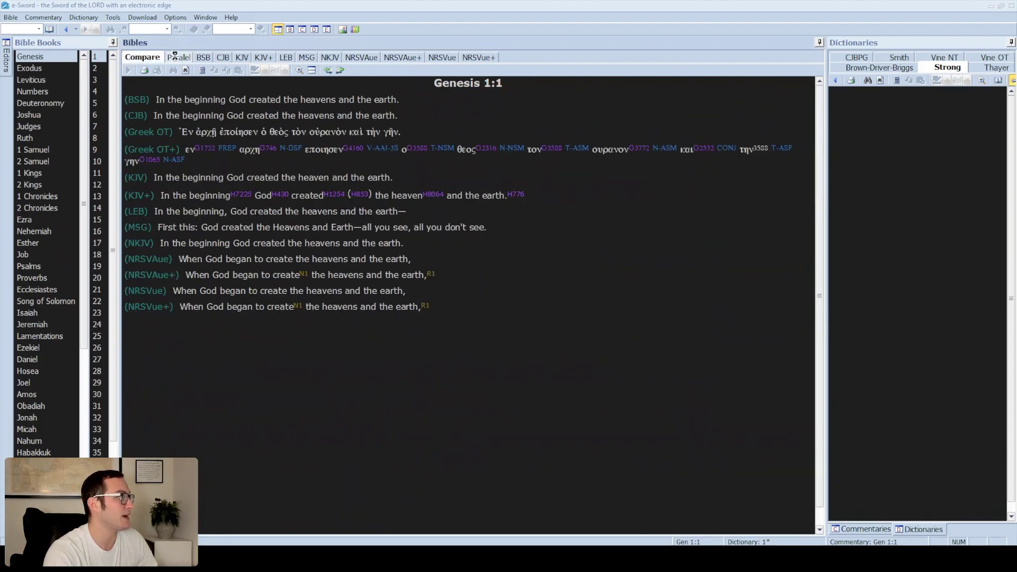
left_click(174, 56)
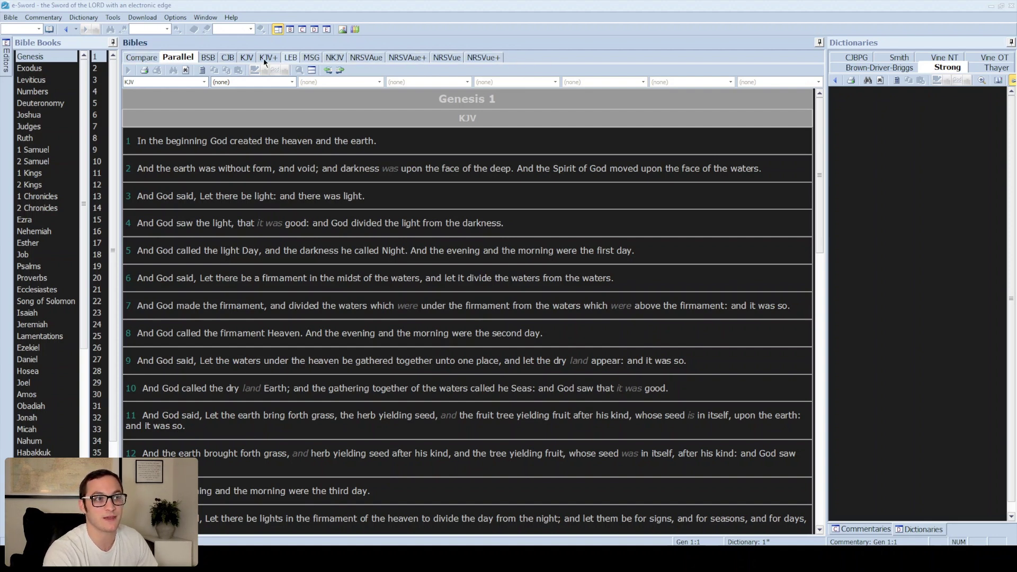
left_click(136, 58)
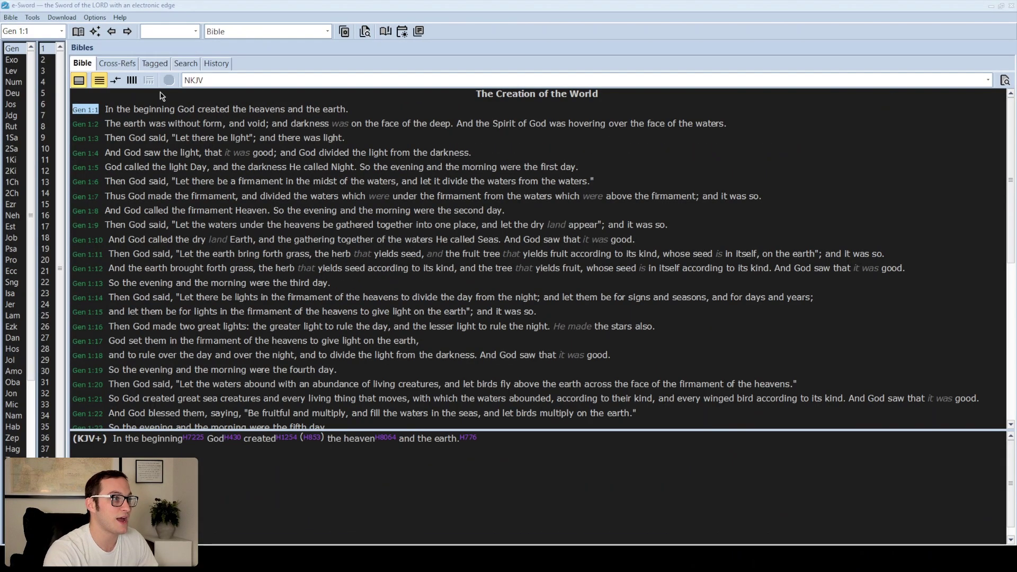
Show Genesis 1 in the compare and parallel views of the first e-Sword window, and return to the single-translation NKJV view.
left_click(118, 80)
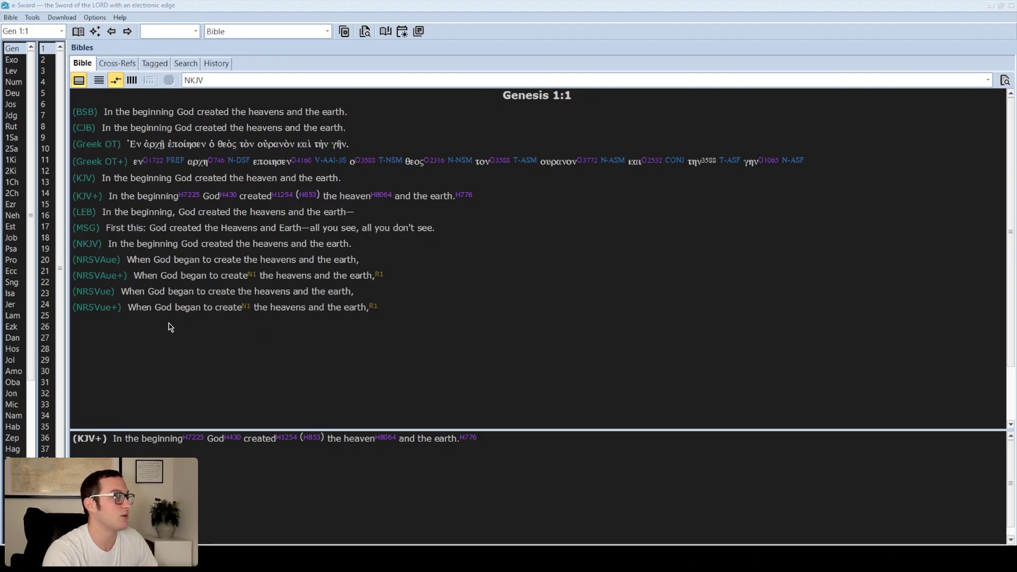
left_click(131, 80)
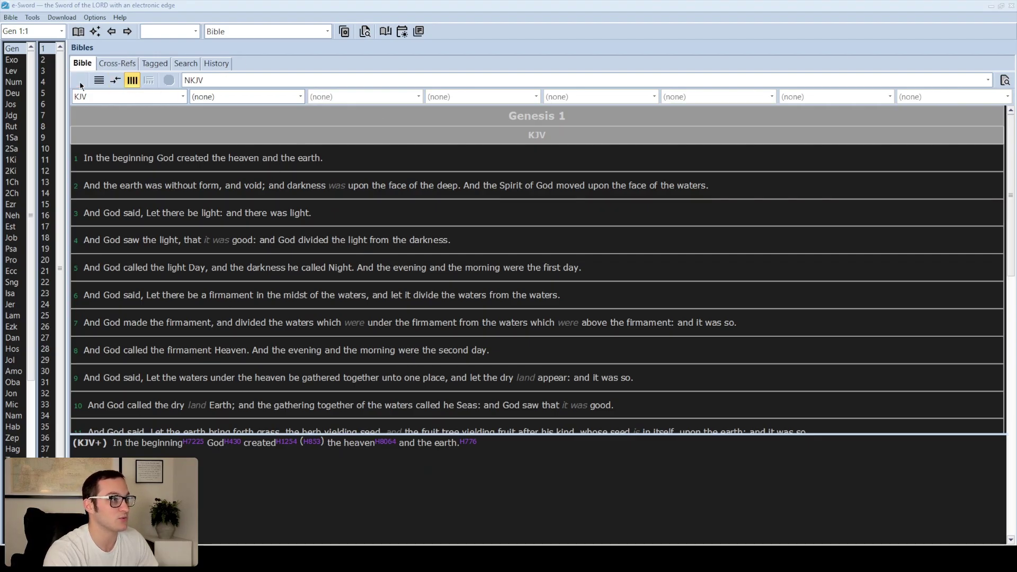
left_click(105, 82)
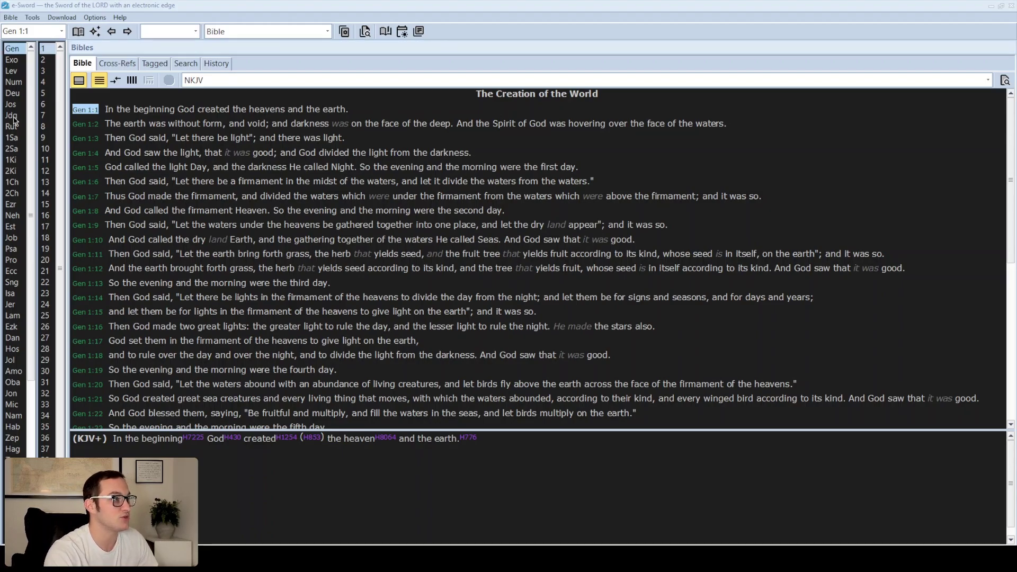
Go to Deuteronomy chapter 18 and from there to Deuteronomy chapter 12 in the NKJV.
left_click(15, 94)
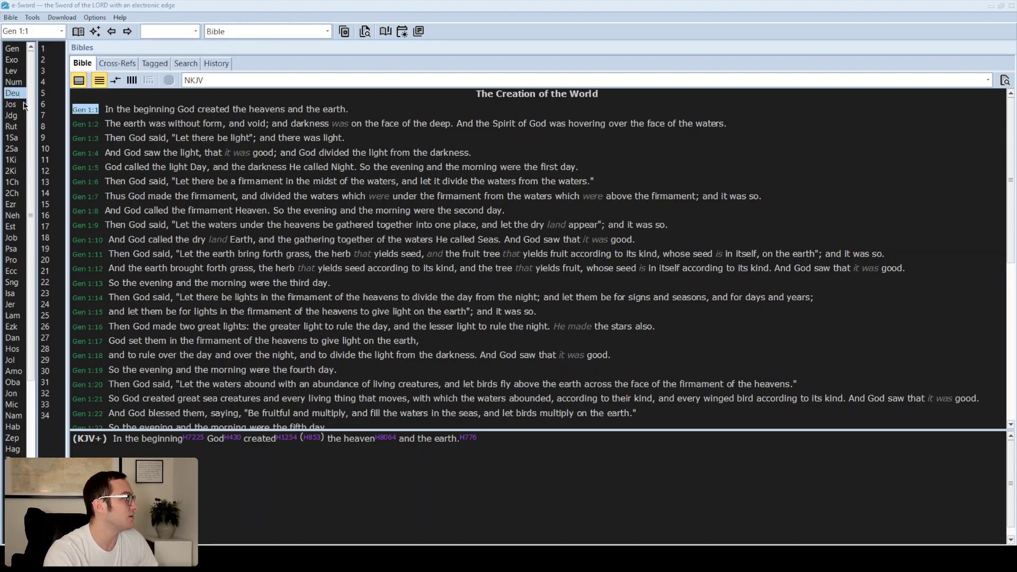
left_click(49, 237)
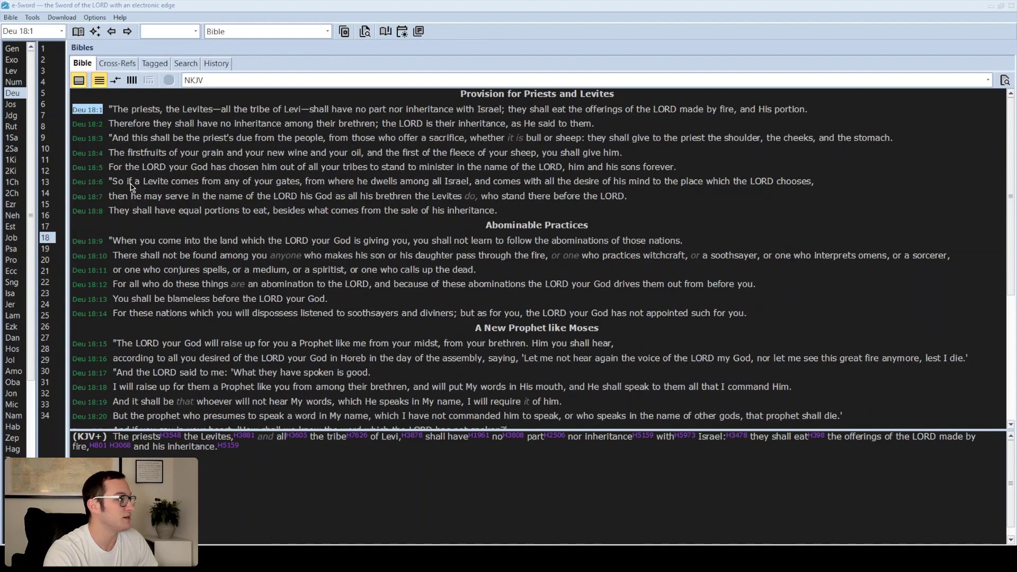
left_click(46, 170)
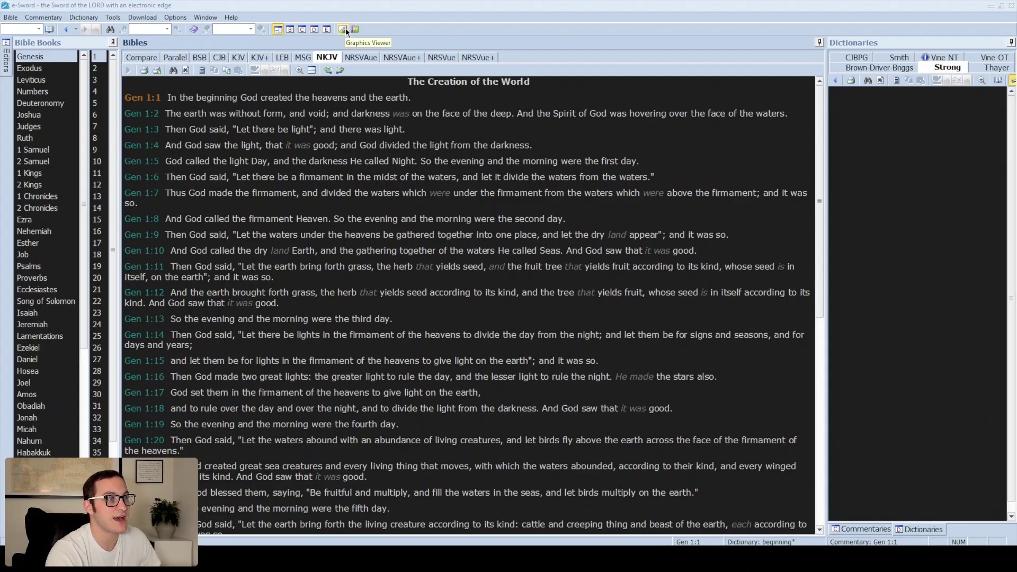
Inspect the two drop-down lists above the Bible text in the other e-Sword window and close them without choosing anything.
left_click(251, 30)
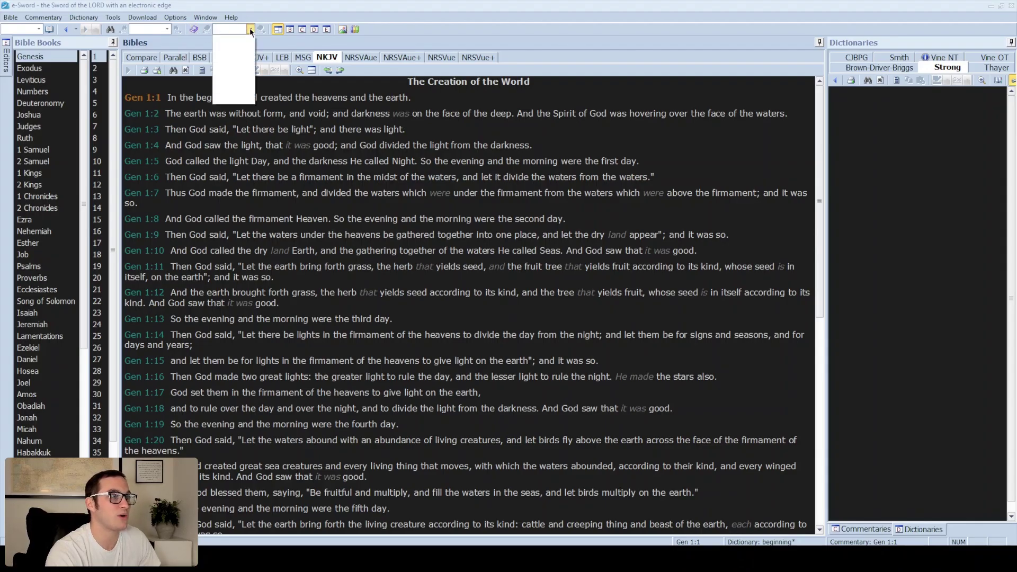
left_click(224, 31)
left_click(167, 29)
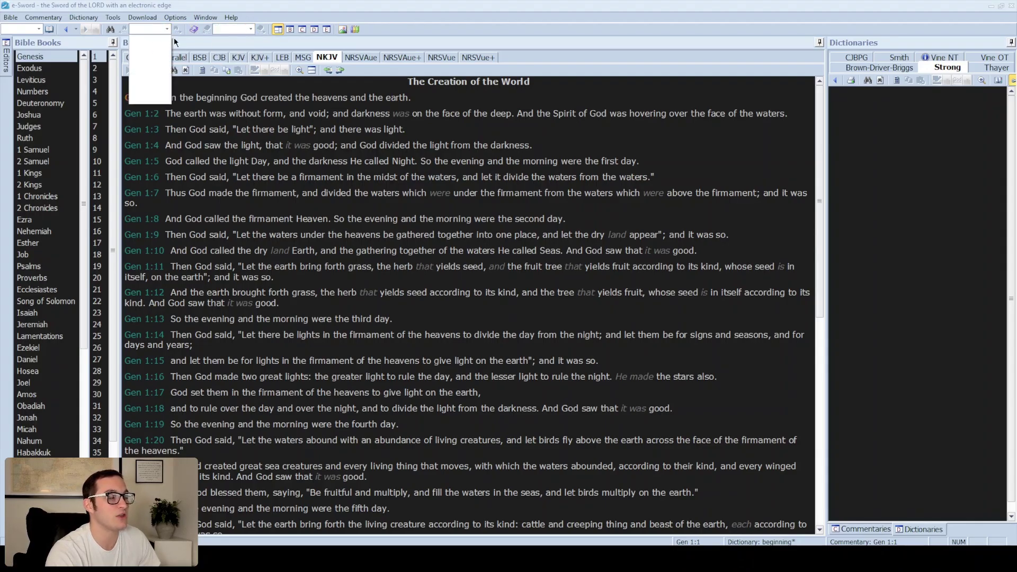
left_click(99, 29)
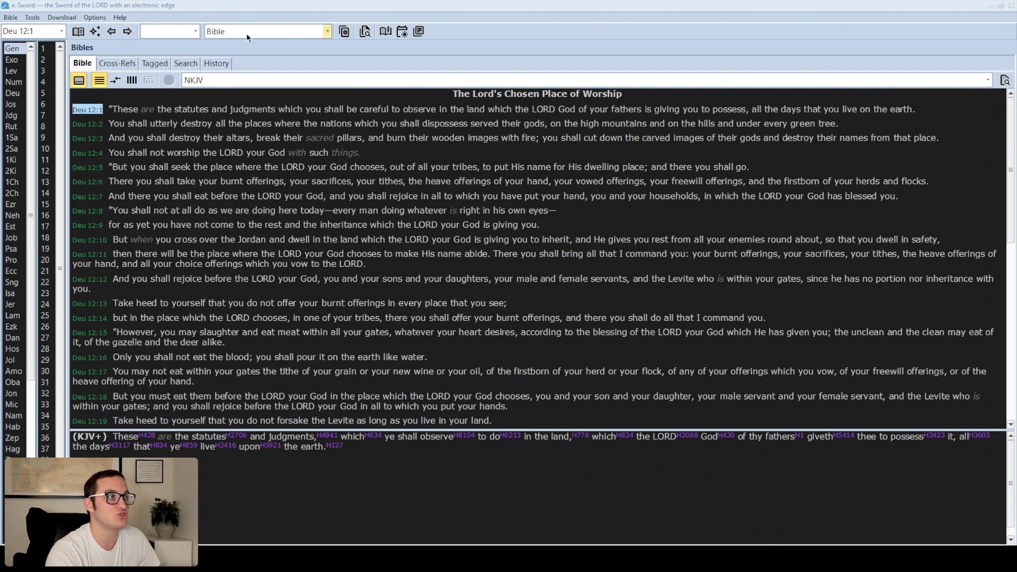
Inspect the blank drop-down list and the view layout list in the first e-Sword window, keeping the layout at Bible.
left_click(171, 32)
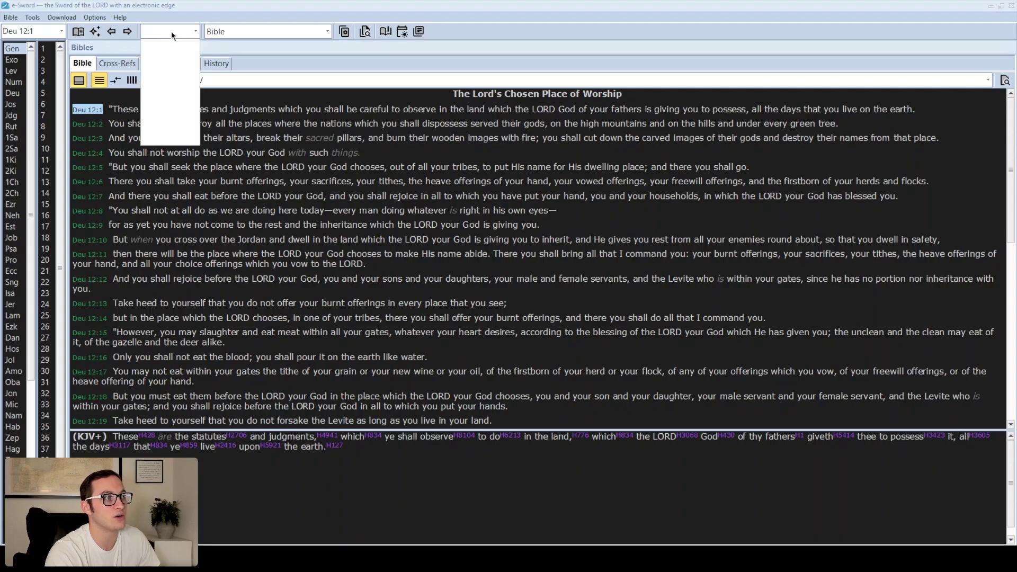
left_click(171, 32)
left_click(316, 31)
left_click(316, 31)
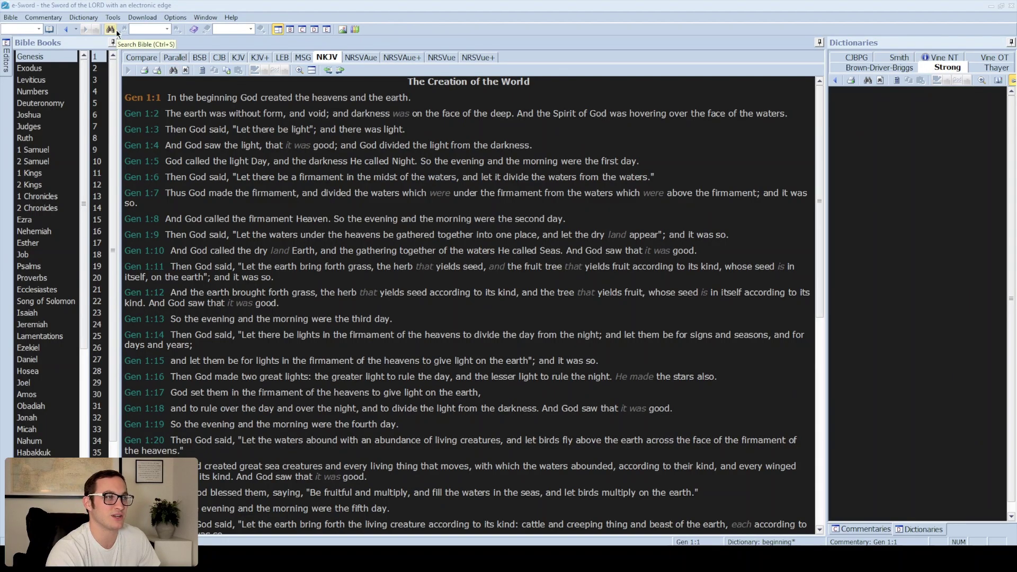
Open the Bible Search and Verse List dialogs in the other e-Sword window for inspection, closing each without searching or editing.
left_click(173, 71)
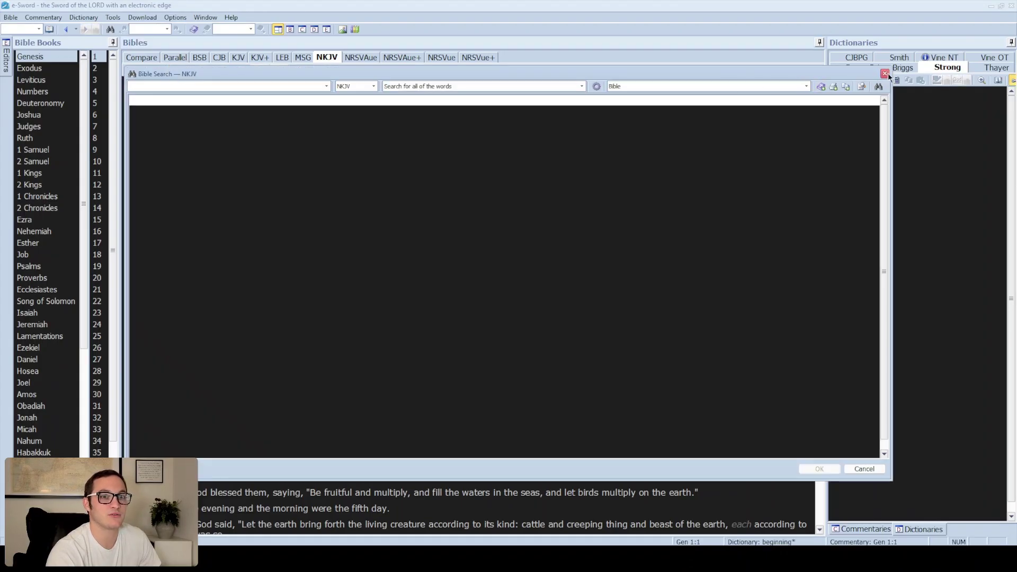
left_click(886, 75)
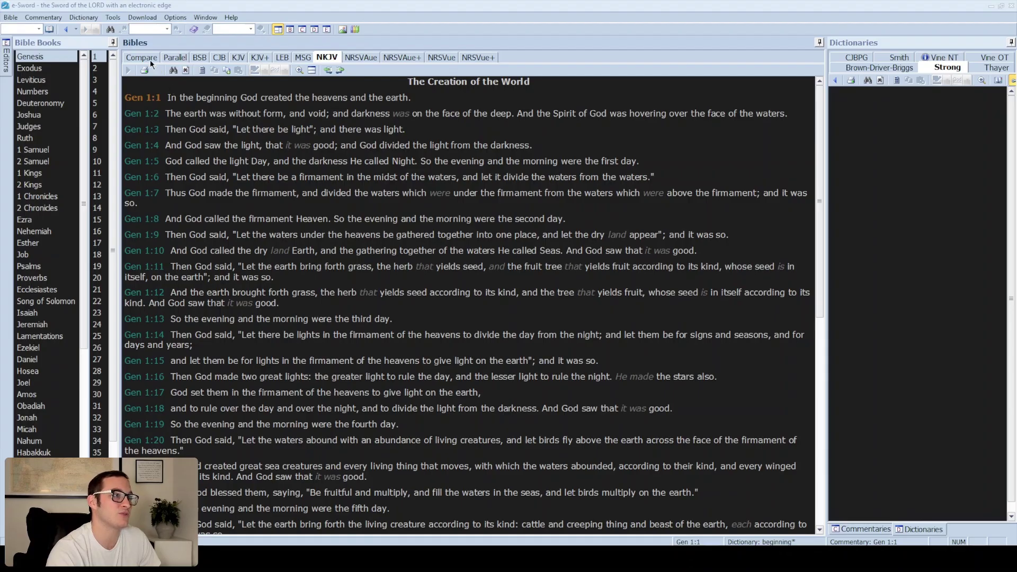
left_click(194, 30)
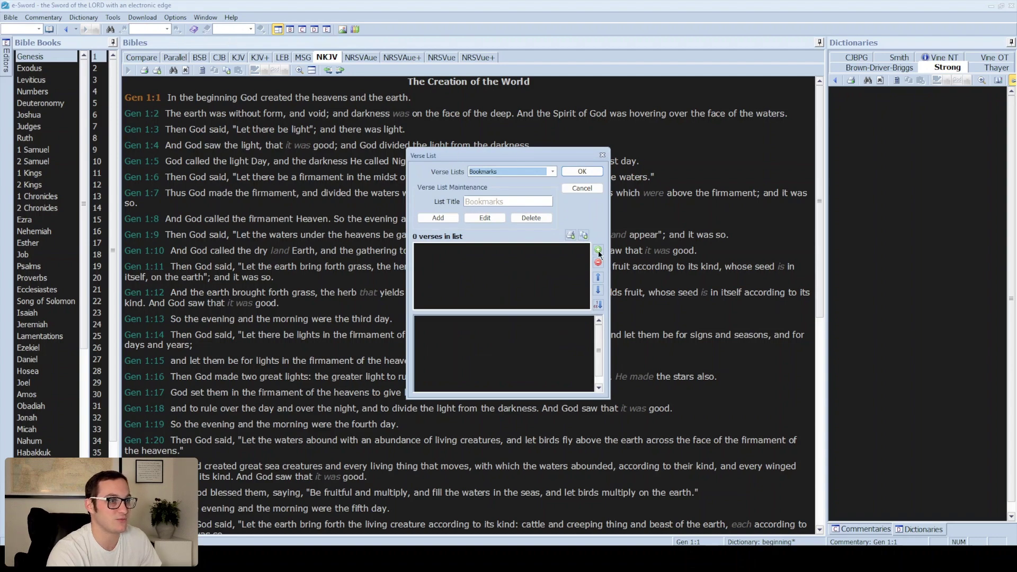
left_click(603, 155)
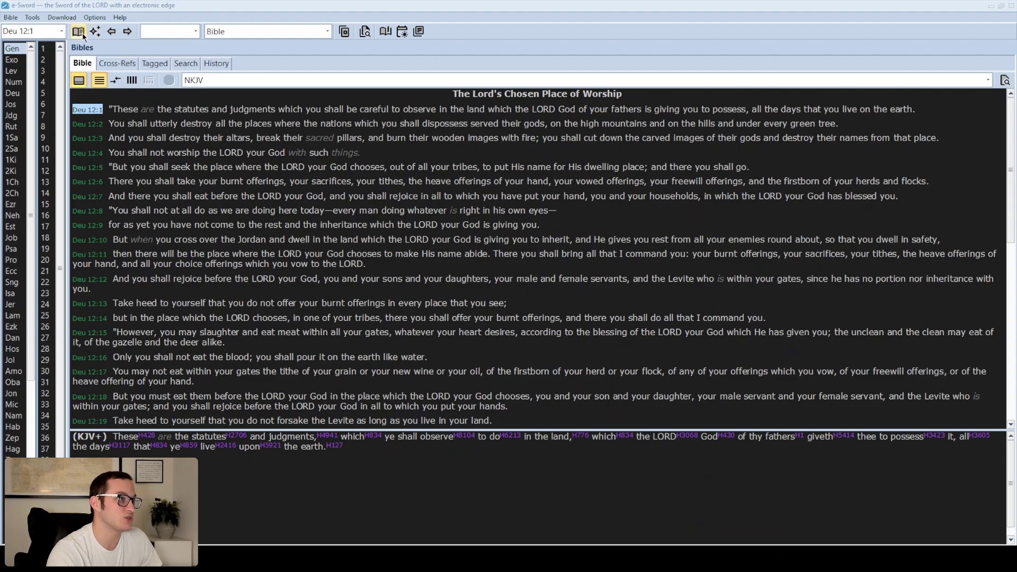
Look up Genesis 1 in the first e-Sword window through Lookup Reference, choosing the passage heading "The Creation of the World".
left_click(79, 32)
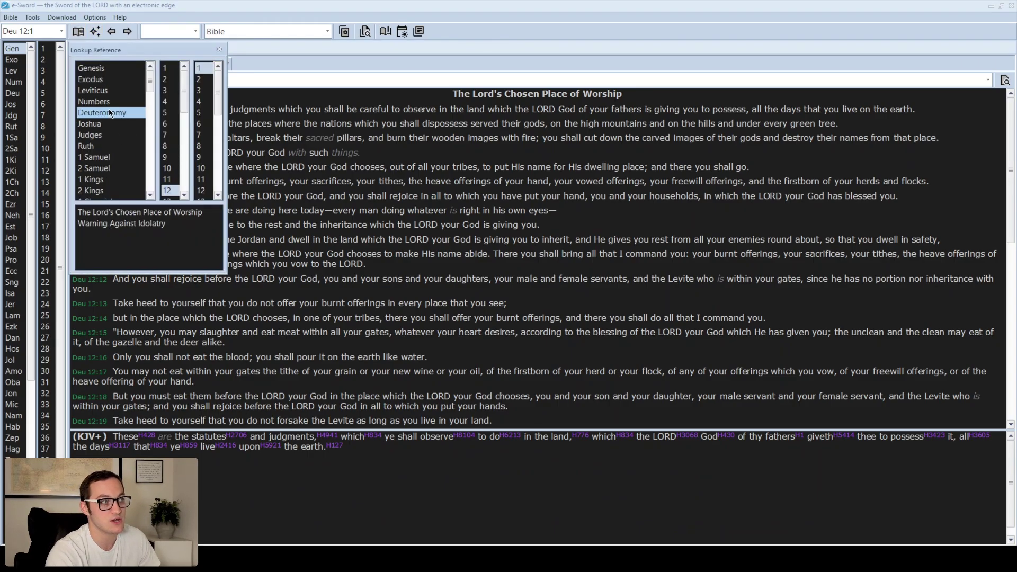
left_click(113, 67)
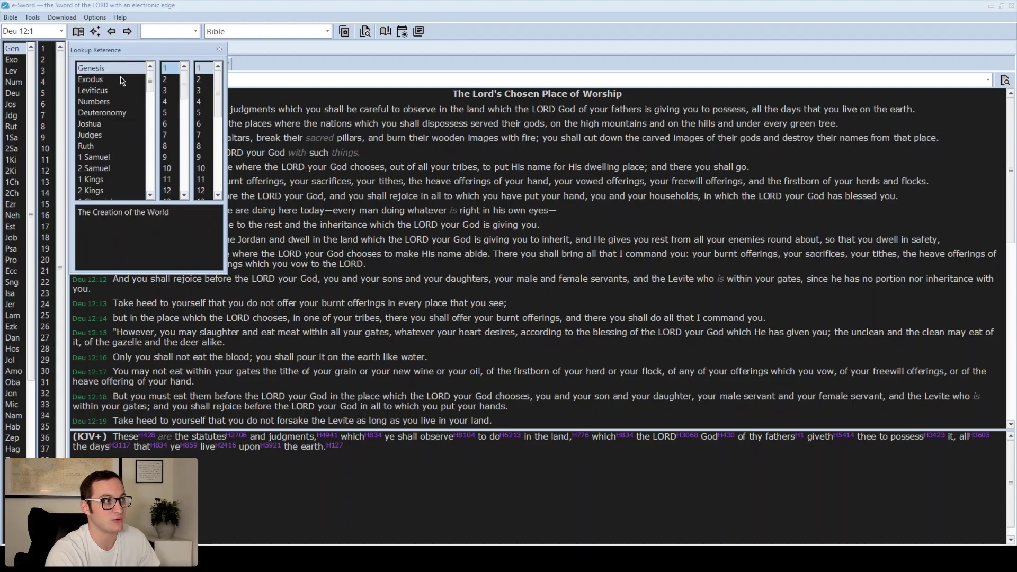
double_click(137, 213)
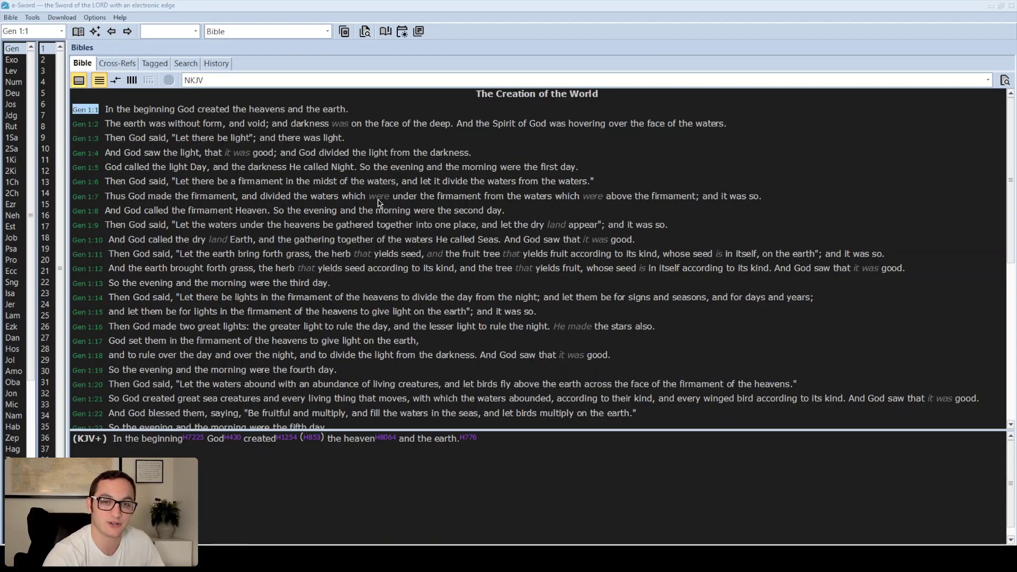
Run a Super Search for "love" in All Bibles with All Words matching, and display the verses found in the KJV.
left_click(365, 32)
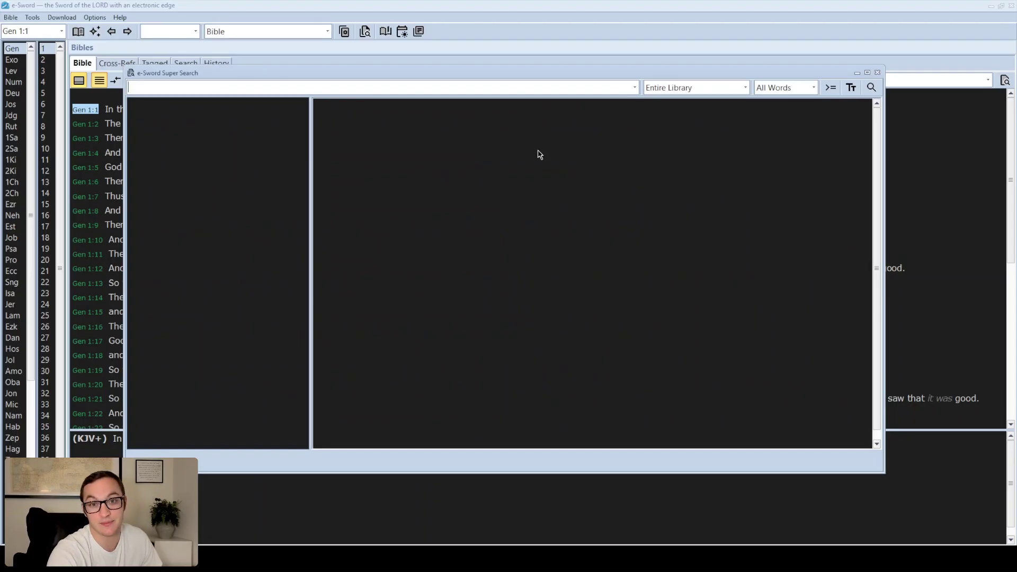
left_click(340, 86)
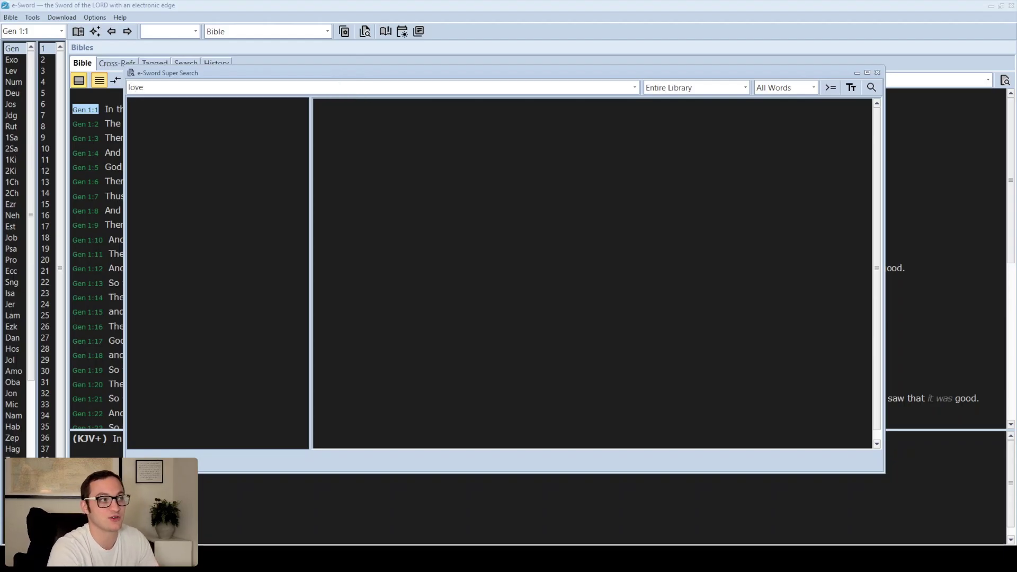
left_click(726, 87)
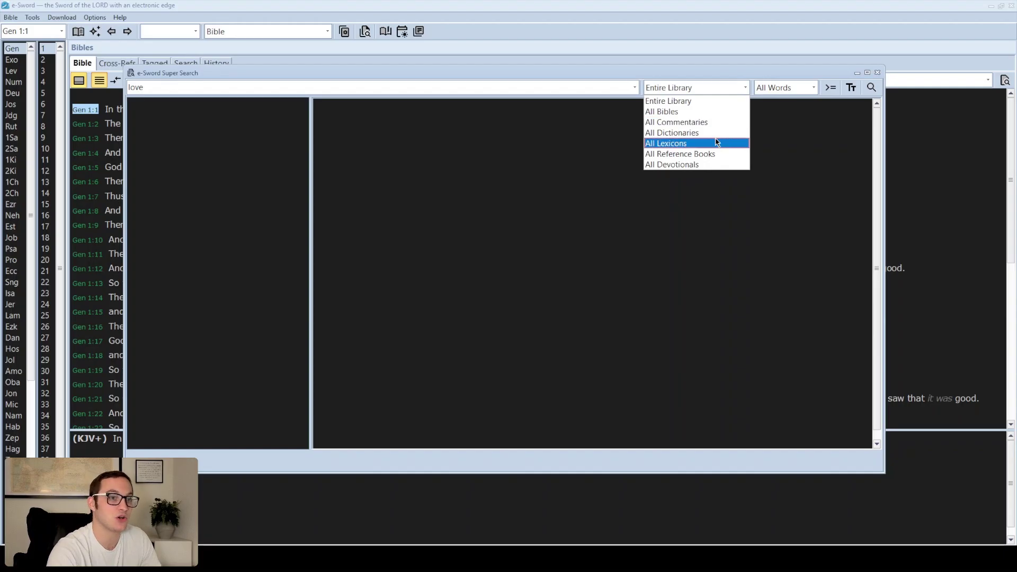
left_click(713, 116)
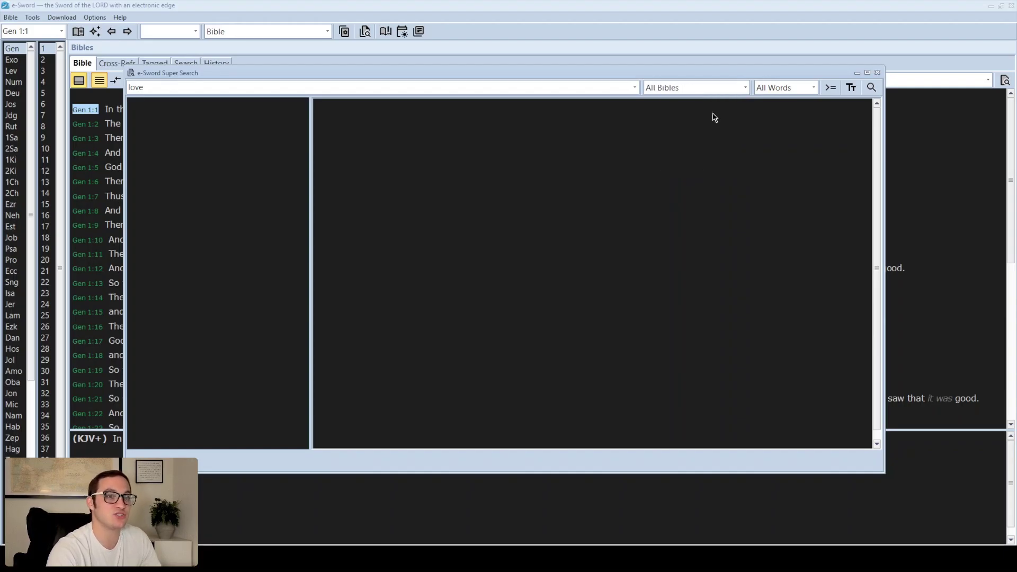
left_click(769, 89)
left_click(770, 88)
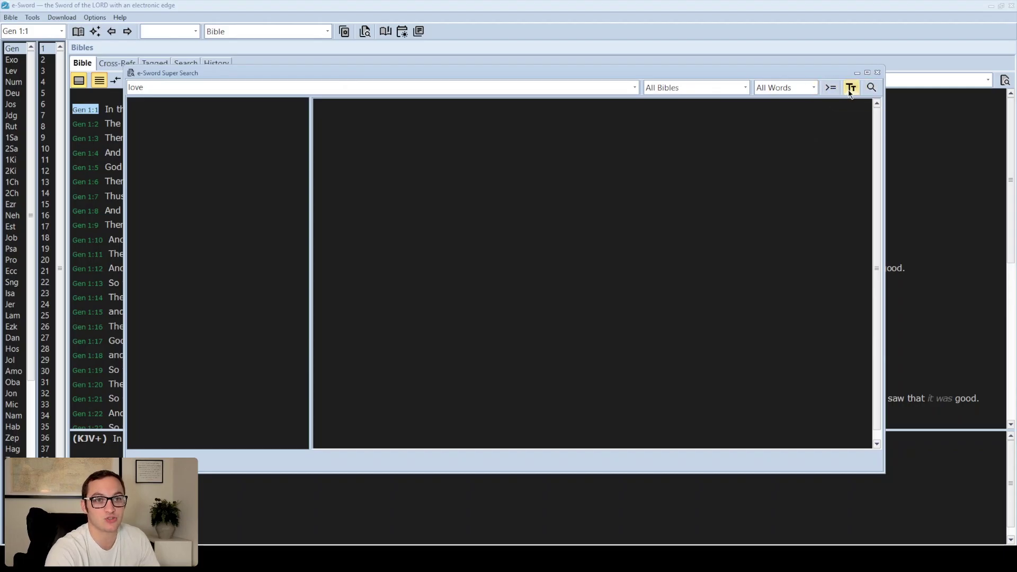
left_click(869, 88)
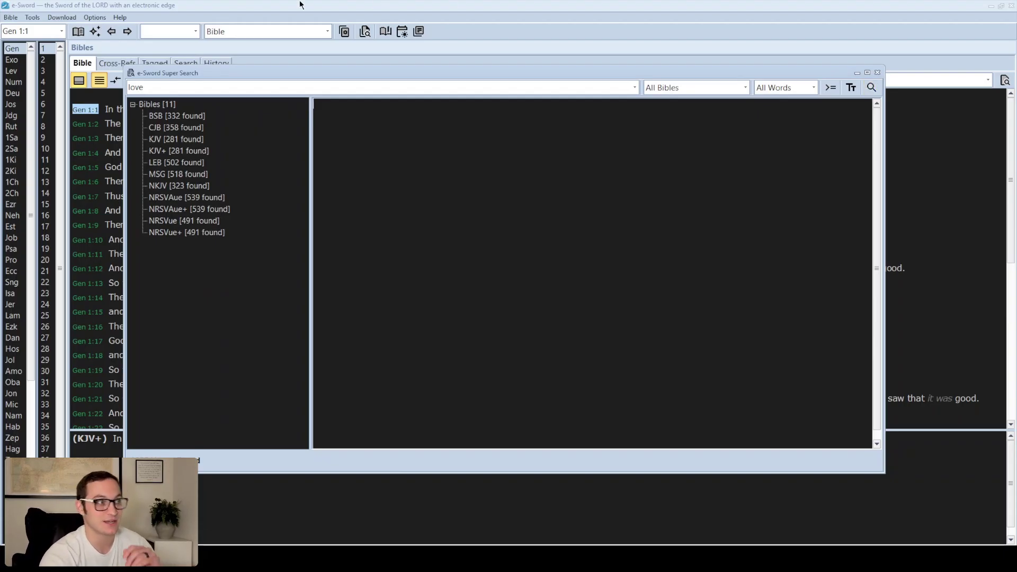
left_click(158, 104)
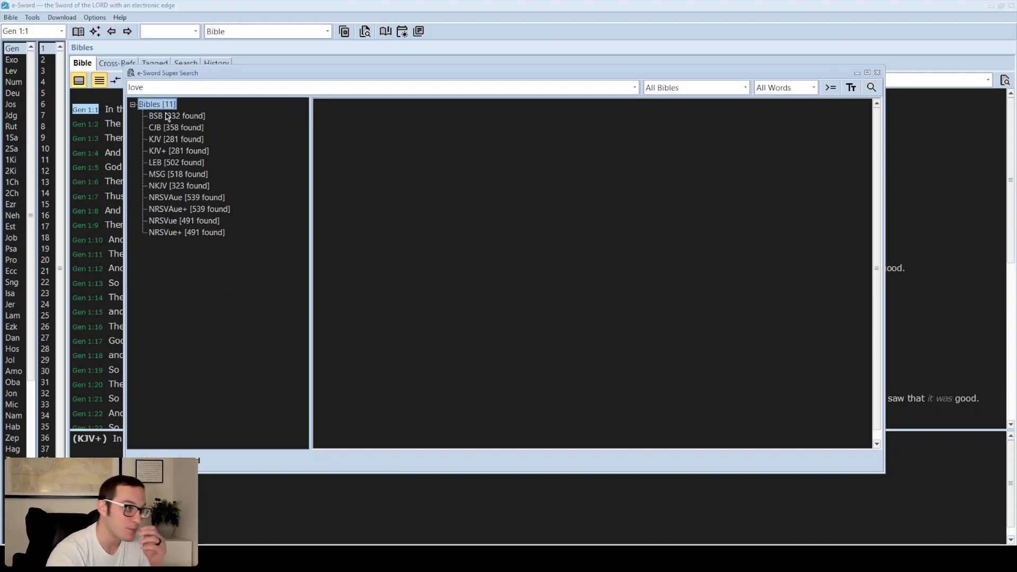
left_click(178, 140)
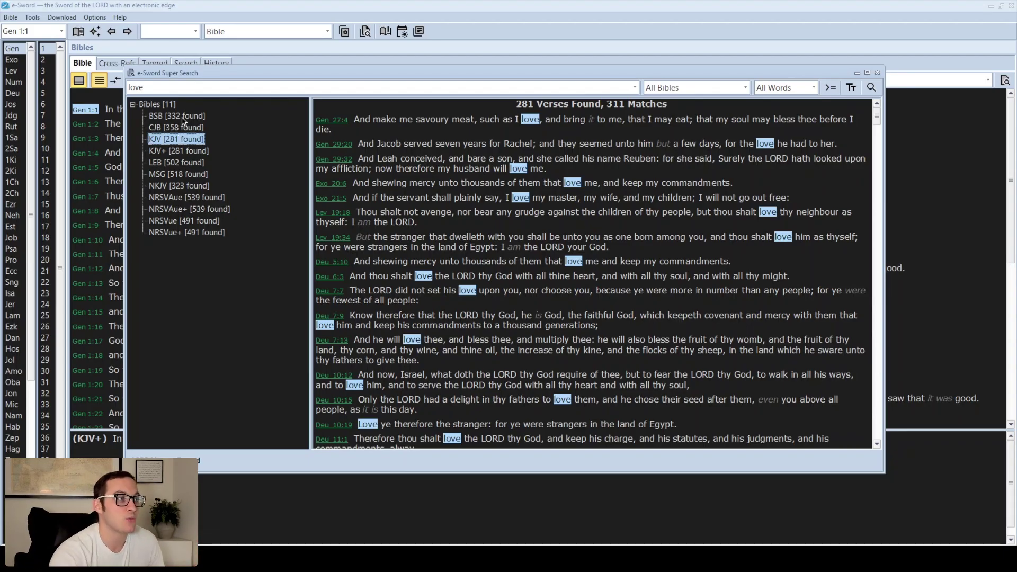
Rerun the Super Search for "love" across All Lexicons.
left_click(690, 88)
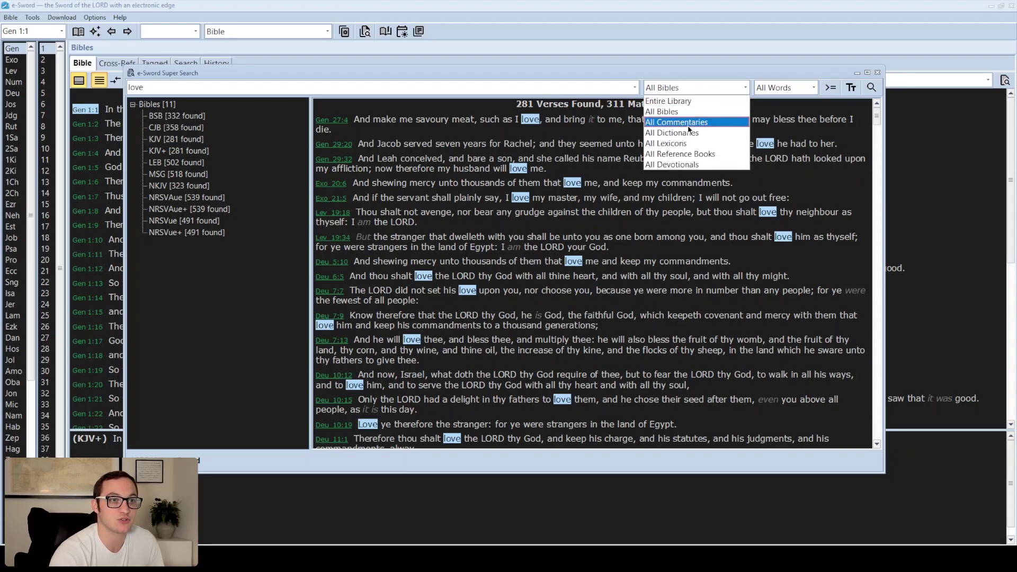
left_click(668, 143)
left_click(229, 87)
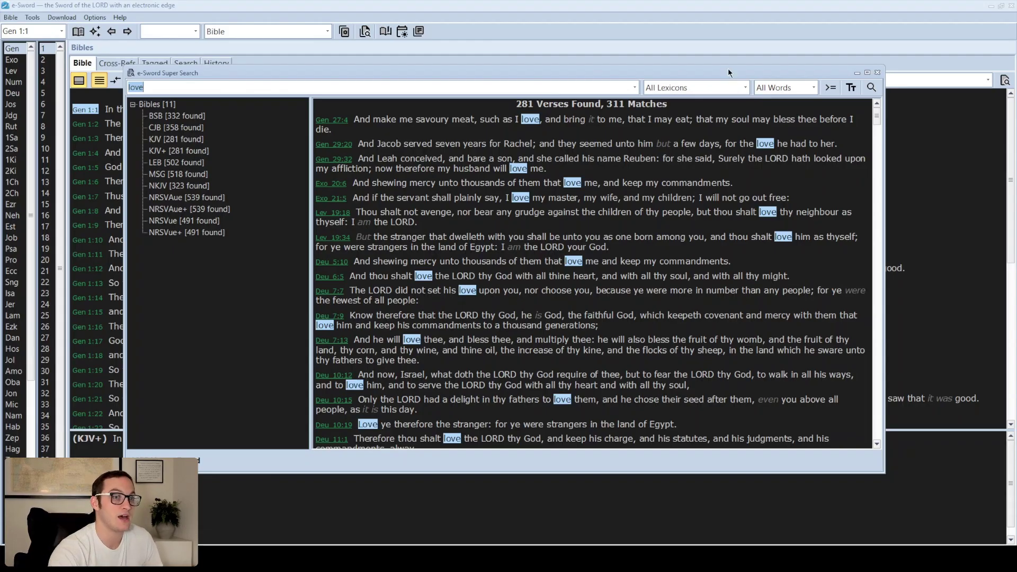
key("Return")
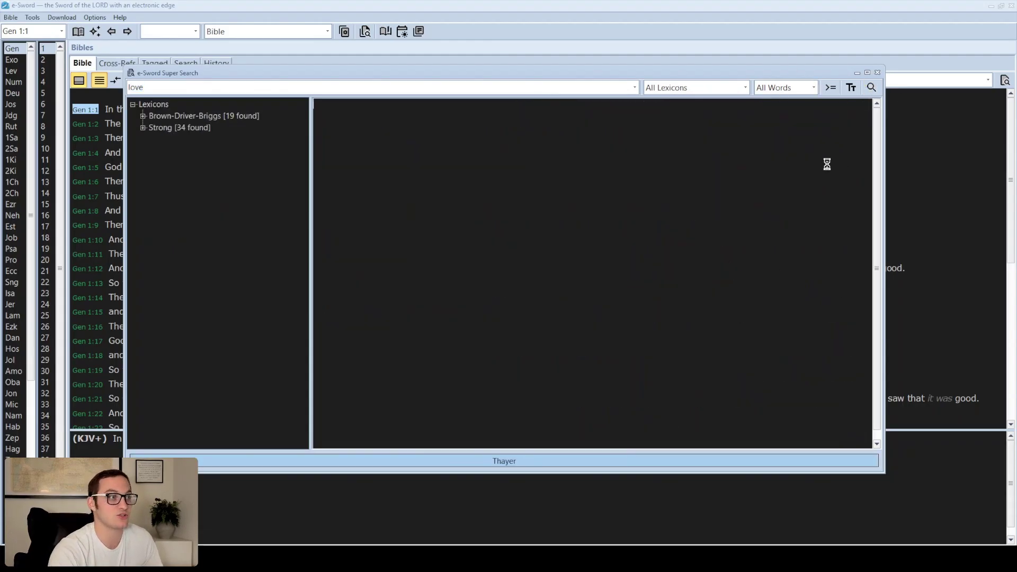
View entries H111, H157, H159 and H158 in the Brown-Driver-Briggs results, then collapse that lexicon's list.
left_click(170, 118)
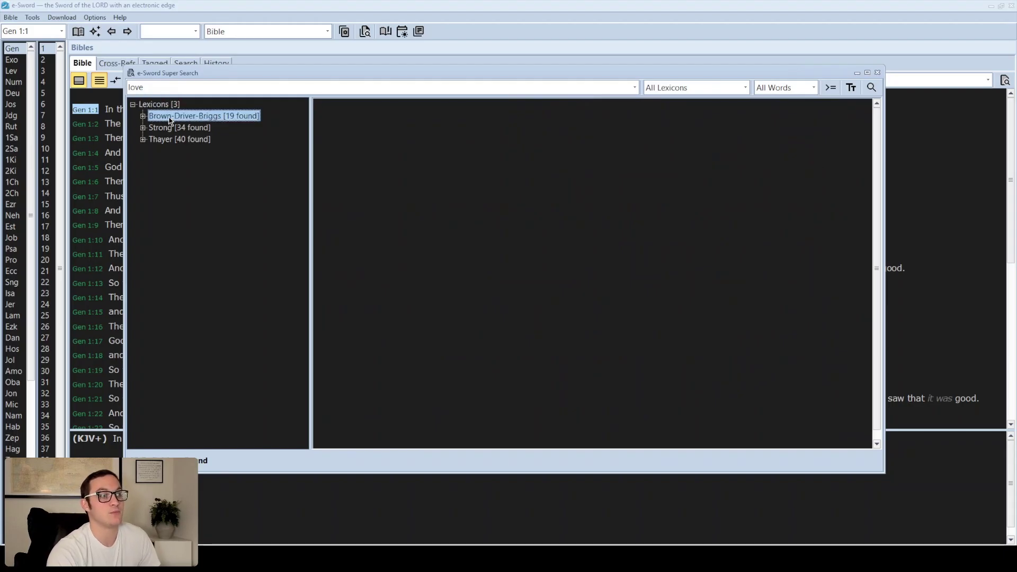
left_click(144, 117)
left_click(166, 129)
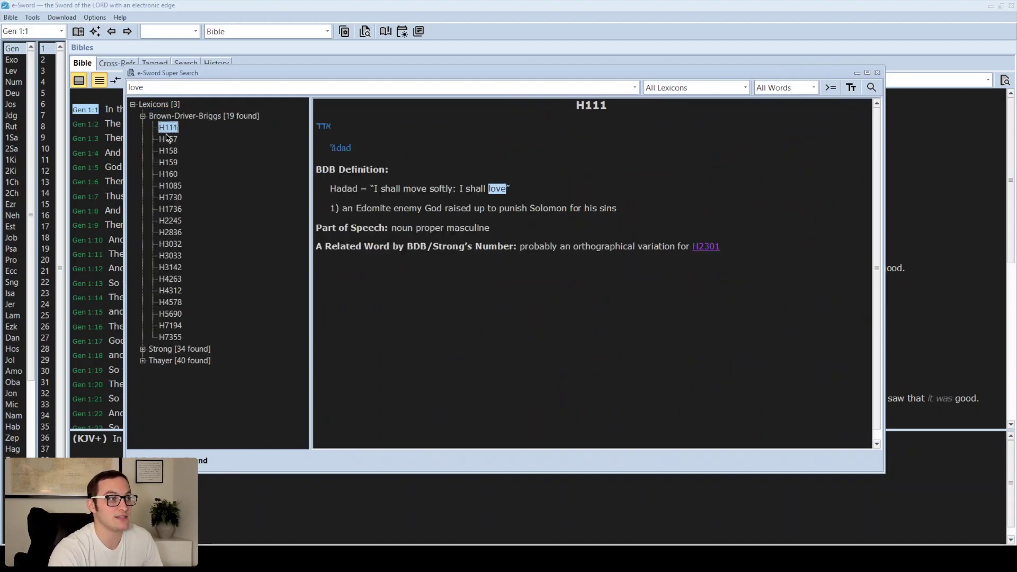
left_click(169, 140)
left_click(170, 162)
left_click(169, 151)
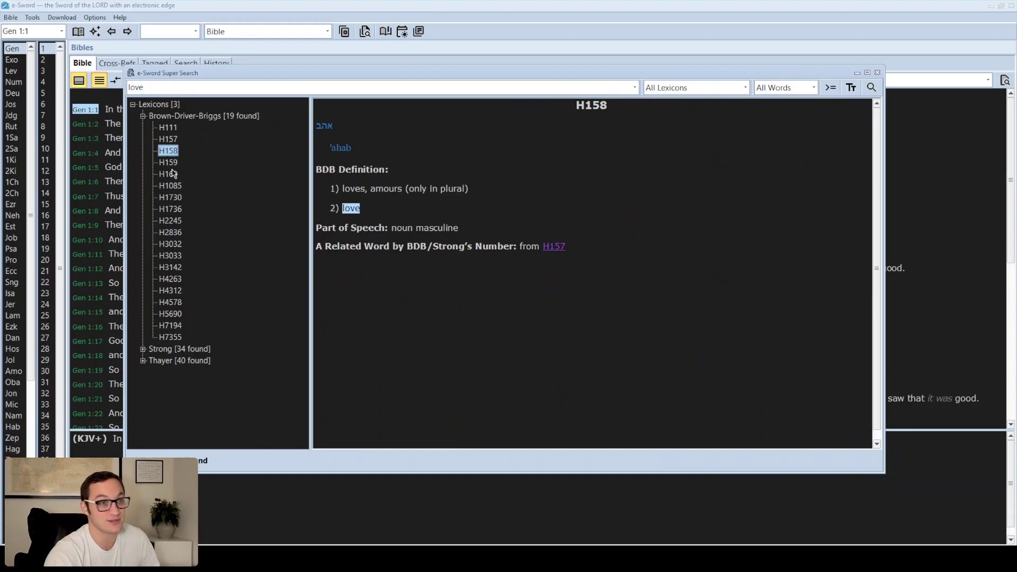
left_click(144, 116)
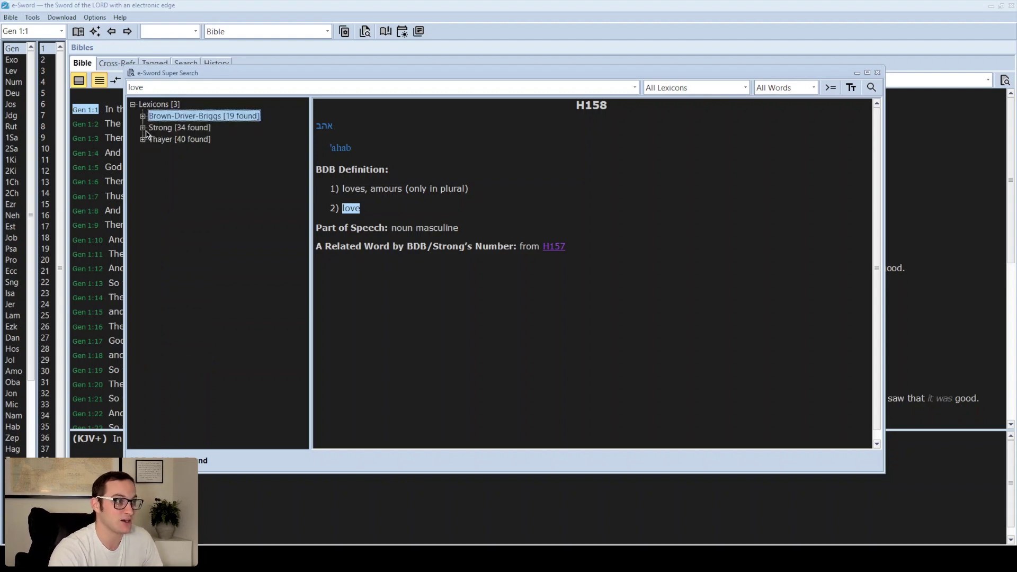
Expand the Strong lexicon results and view the entries H158 and H3823.
left_click(143, 129)
left_click(166, 129)
left_click(143, 105)
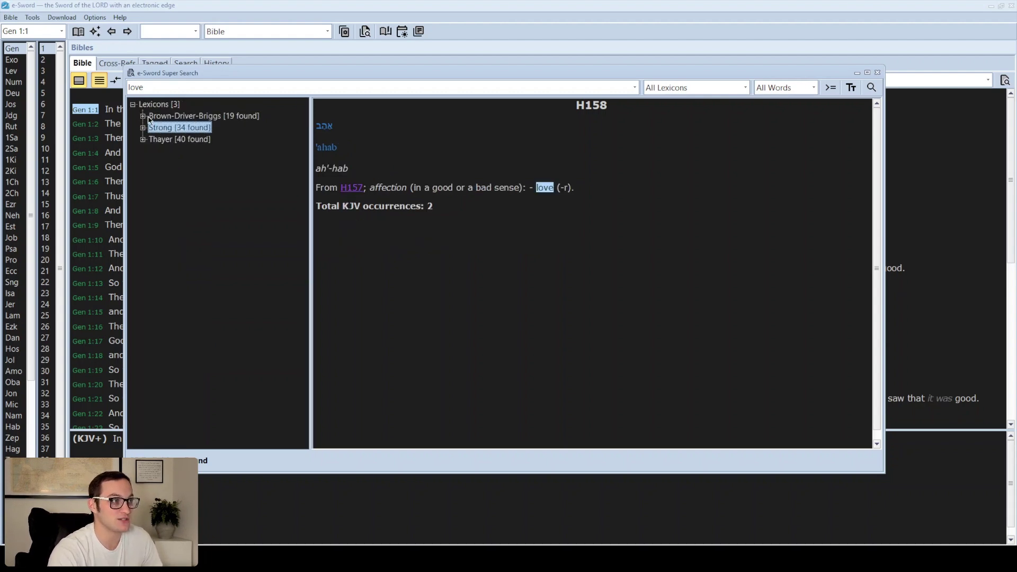
left_click(143, 127)
scroll(175, 276, "down", 2)
scroll(161, 355, "up", 2)
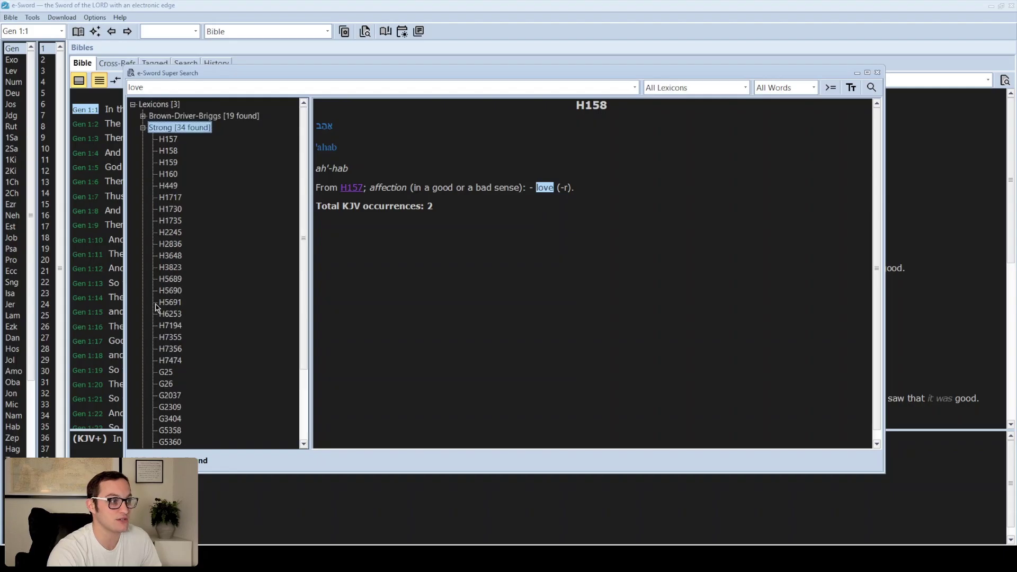
left_click(165, 269)
scroll(164, 273, "down", 1)
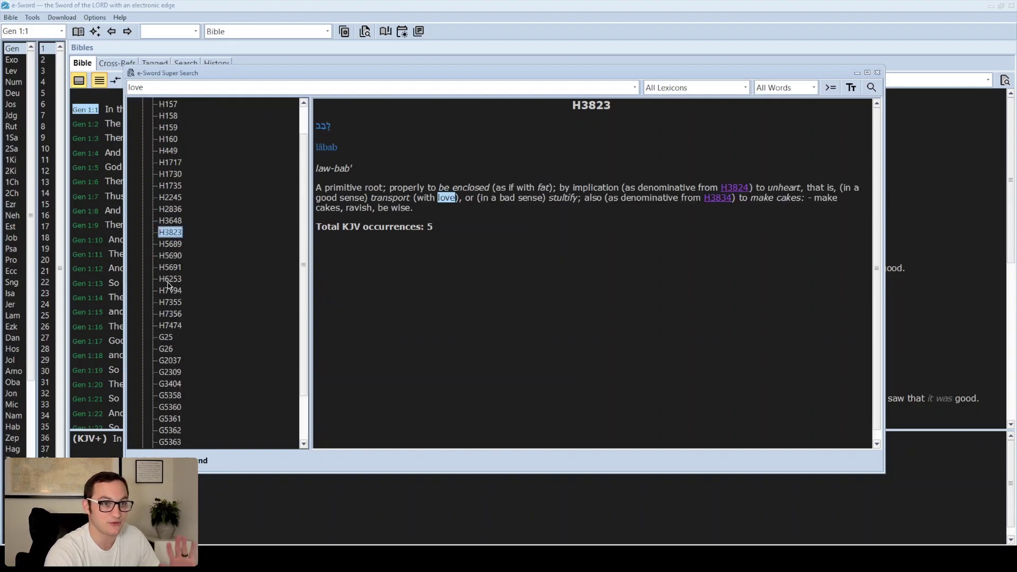
View the Greek entries G25 and G26 in the Strong results, then collapse the Strong list.
scroll(167, 285, "down", 2)
left_click(169, 302)
left_click(165, 280)
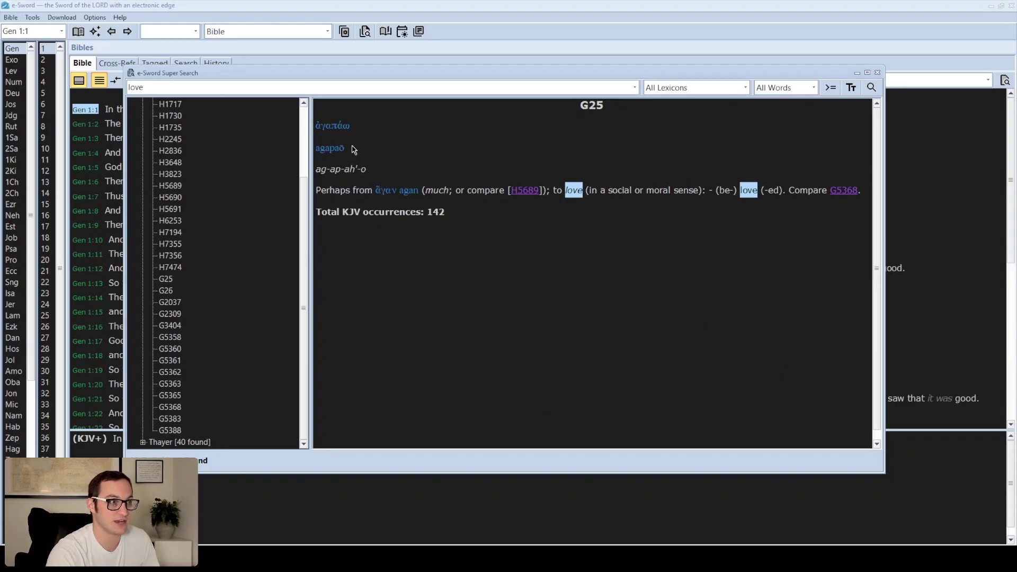
left_click(165, 290)
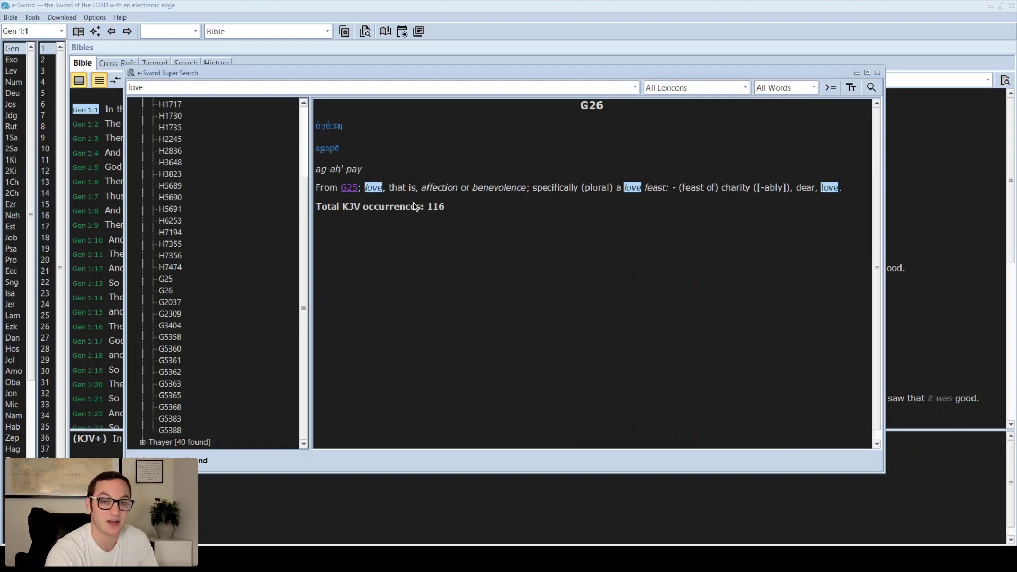
scroll(254, 159, "up", 10)
left_click(143, 127)
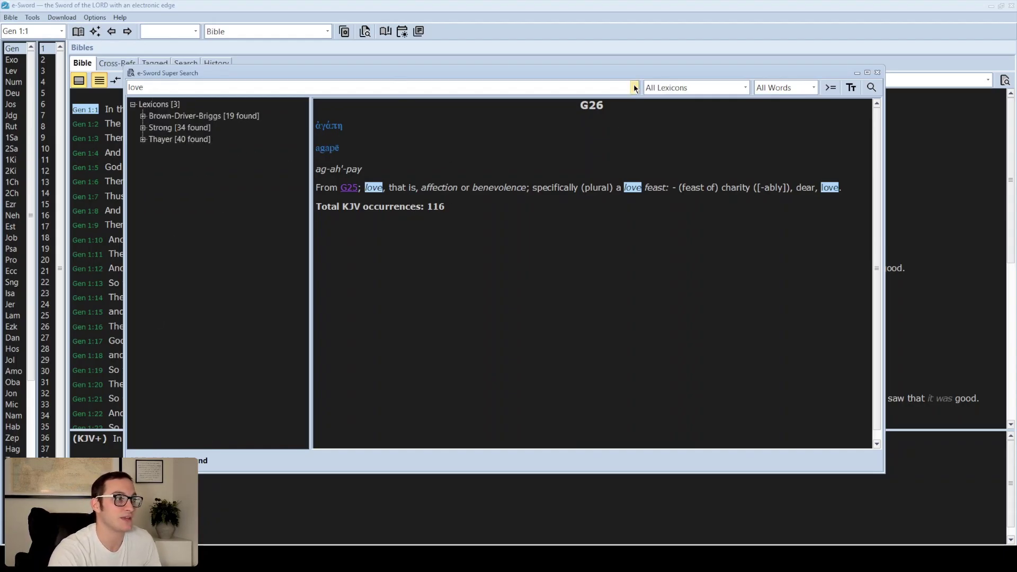
Rerun the search for "love" across All Dictionaries and read the Nicodemus article in the Smith results.
left_click(670, 89)
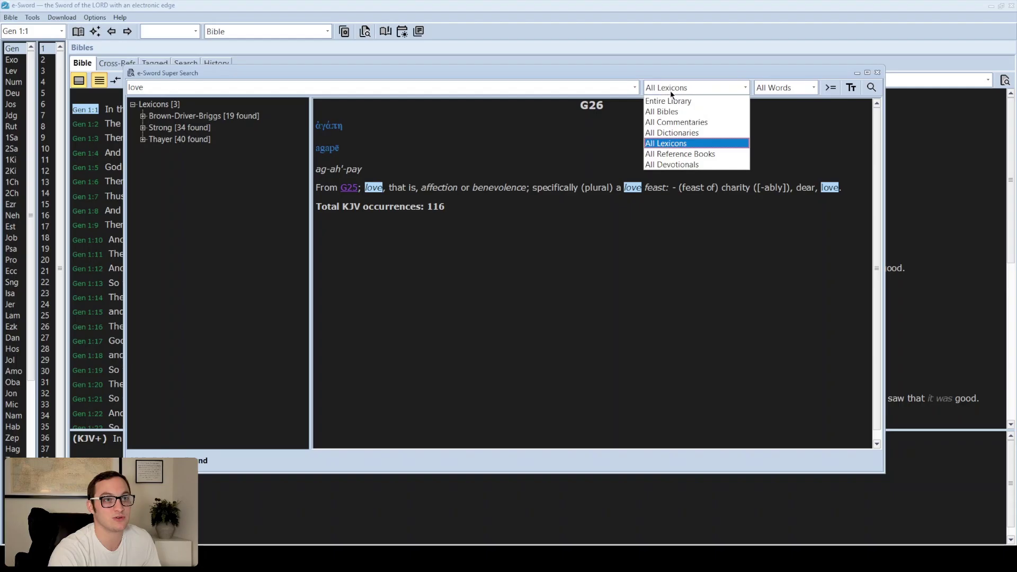
left_click(689, 132)
left_click(871, 87)
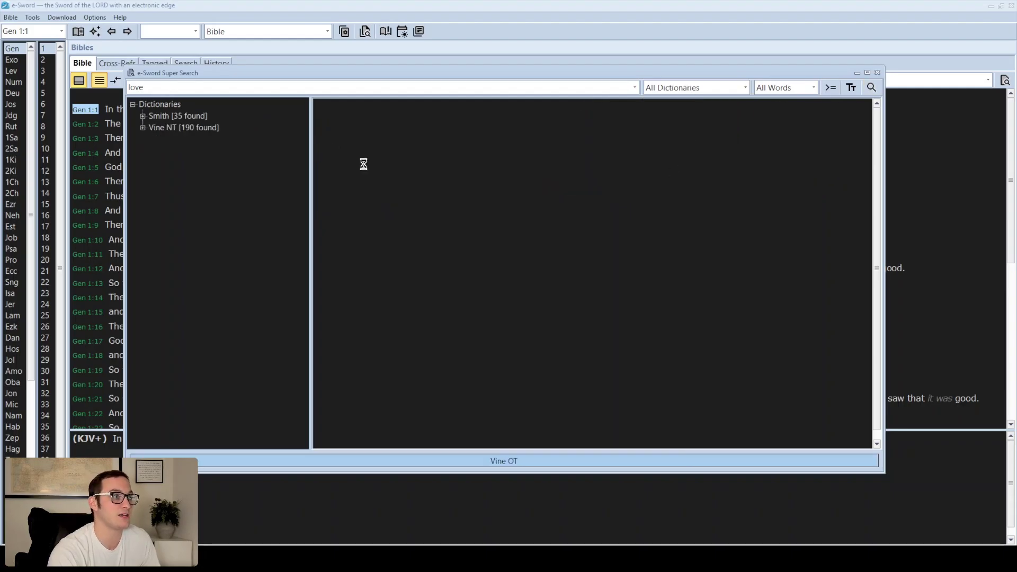
left_click(143, 116)
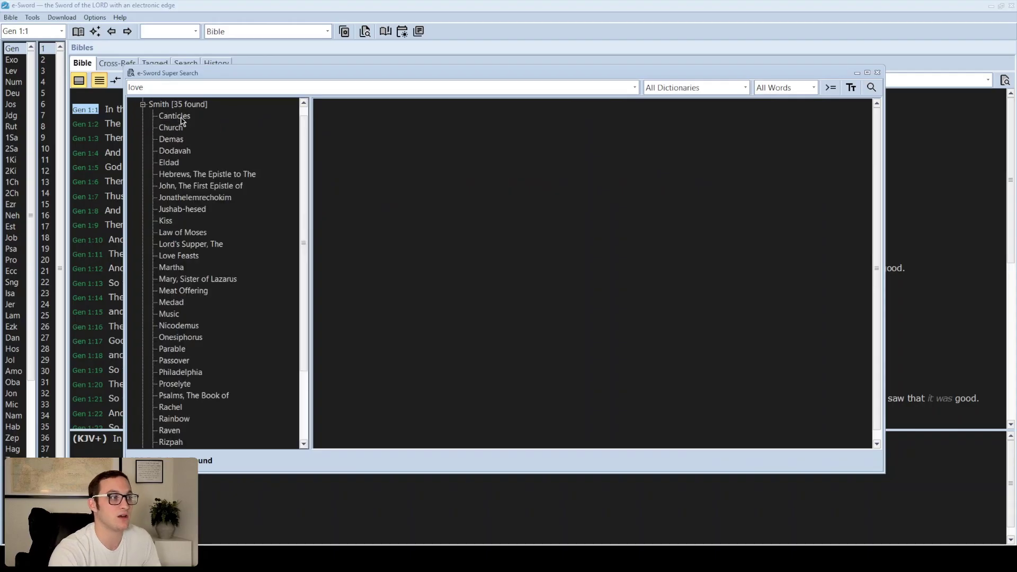
scroll(185, 124, "down", 3)
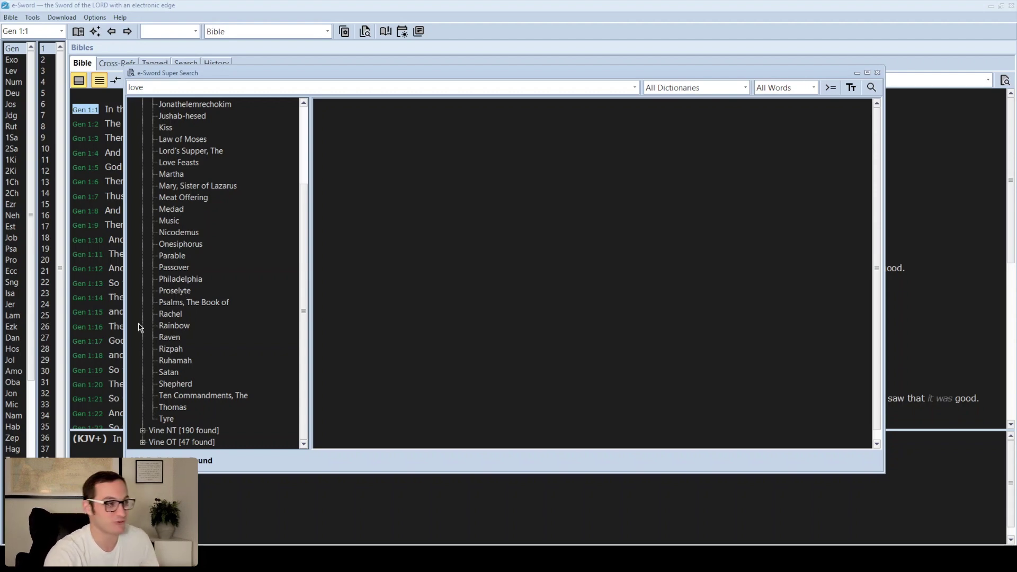
left_click(196, 232)
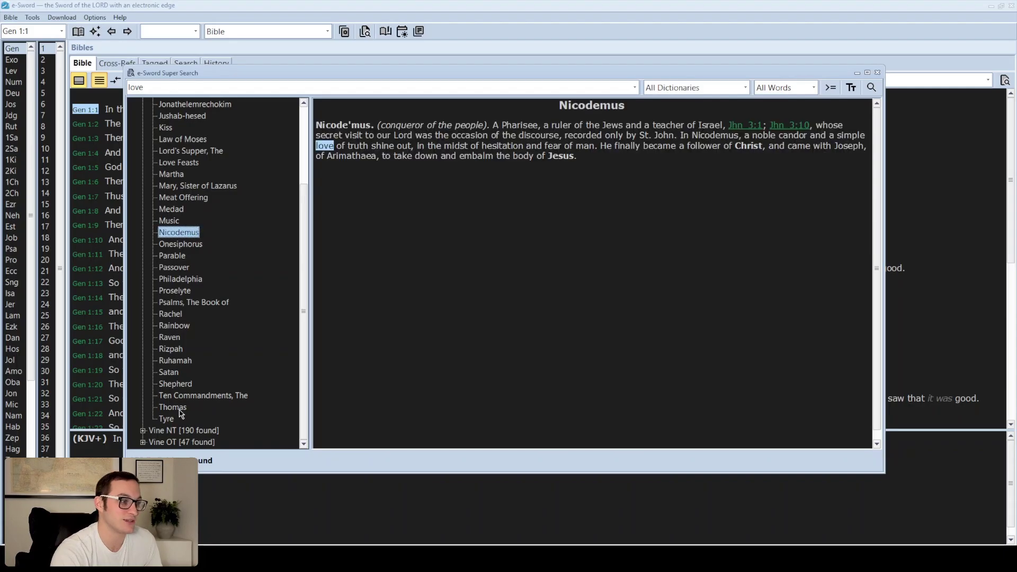
Expand the Vine NT results and skim the lists of Smith and Vine NT dictionary articles.
left_click(142, 430)
scroll(192, 390, "down", 5)
scroll(191, 344, "up", 15)
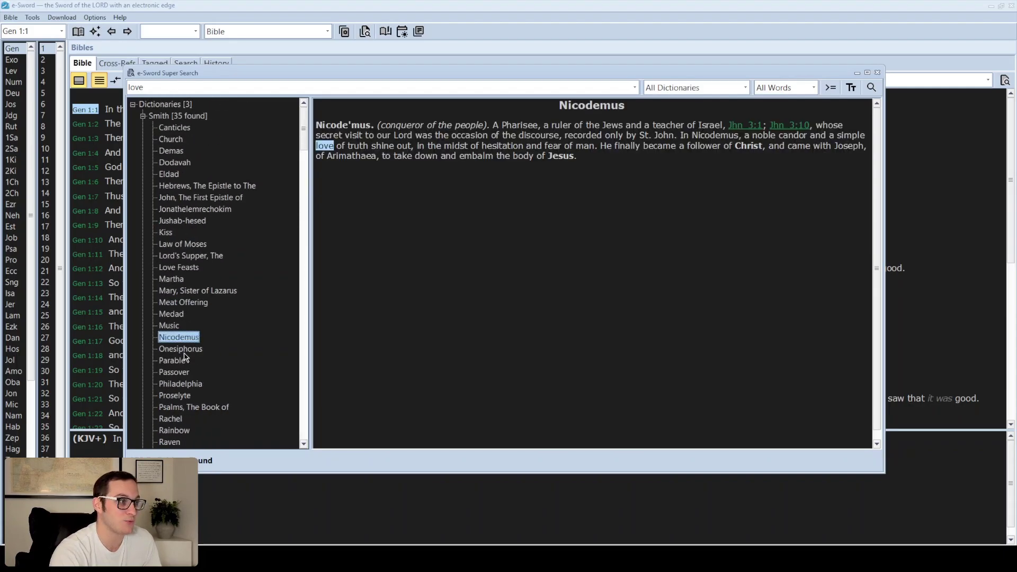
scroll(175, 212, "down", 15)
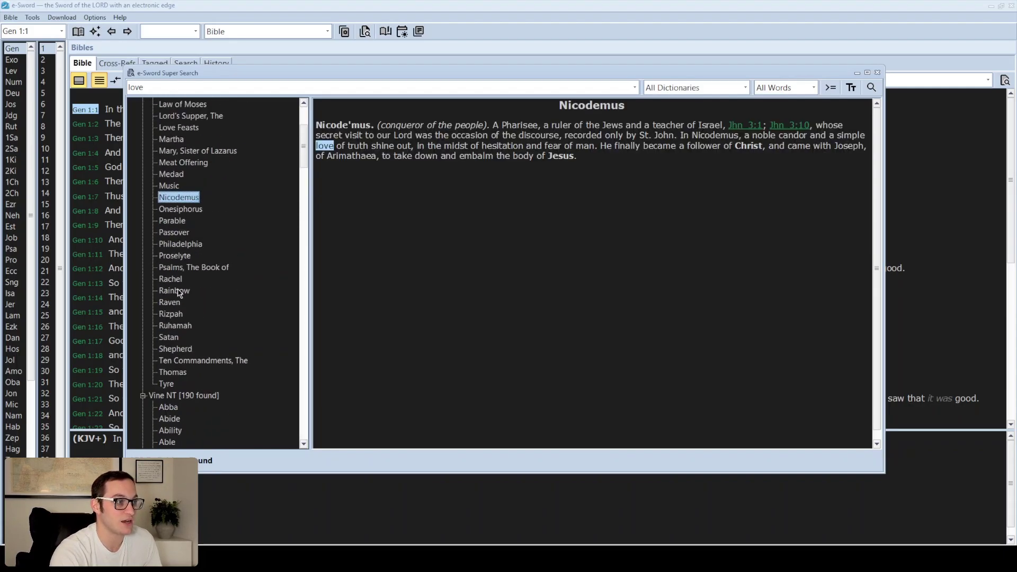
scroll(176, 295, "down", 20)
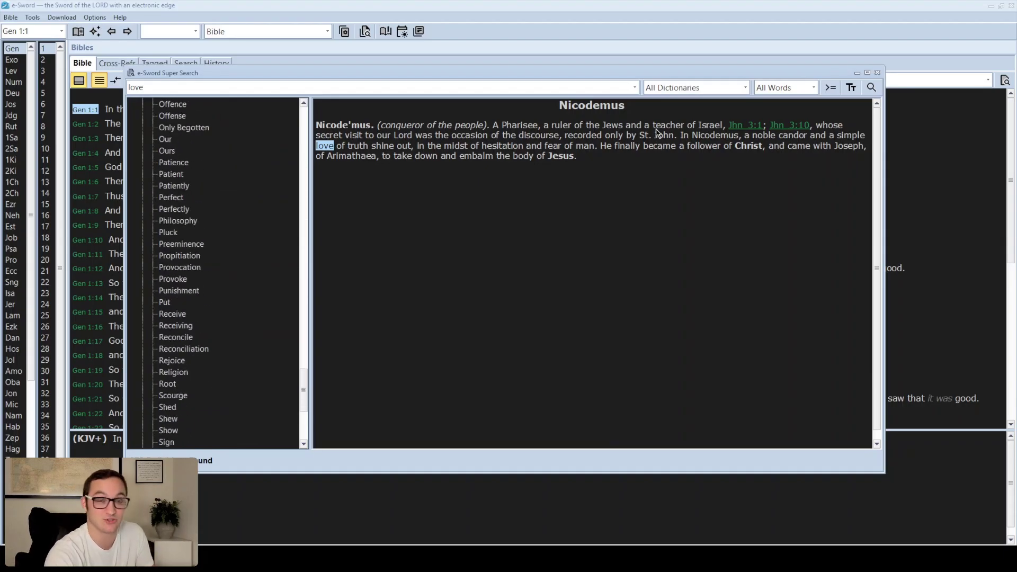
Rerun the search for "love" with the resource scope set to All Commentaries.
left_click(692, 89)
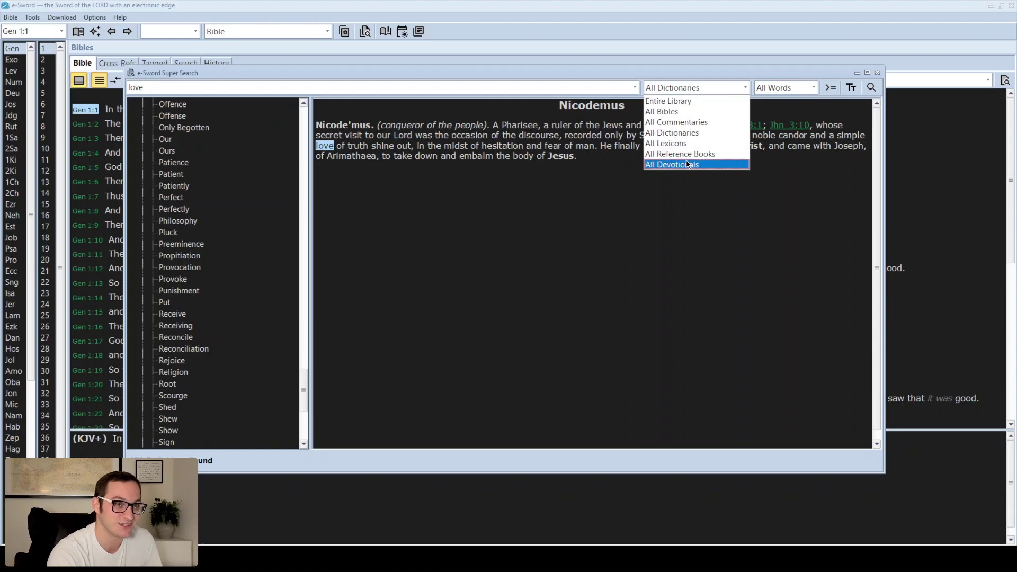
left_click(708, 145)
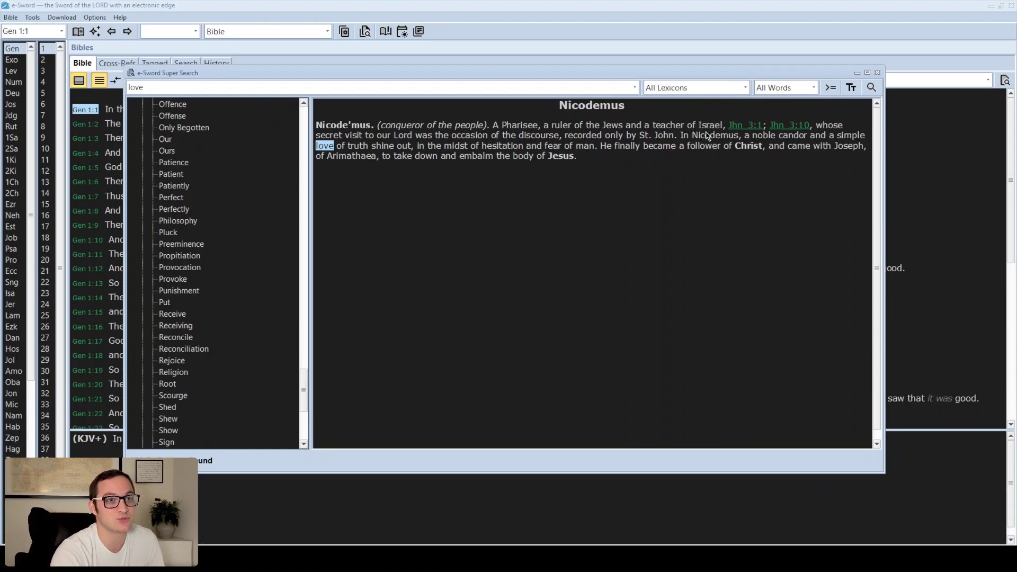
left_click(699, 88)
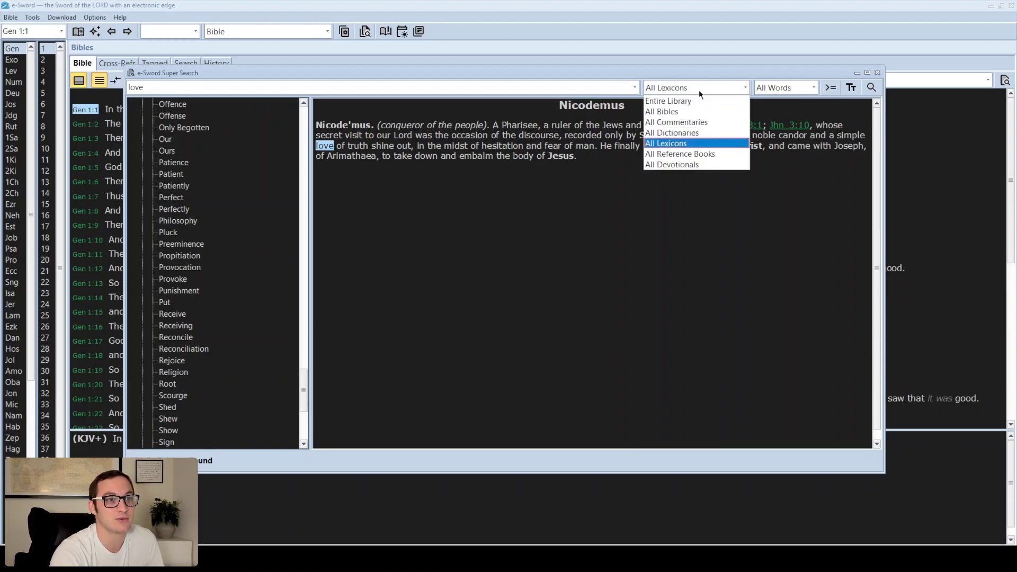
left_click(697, 122)
left_click(869, 89)
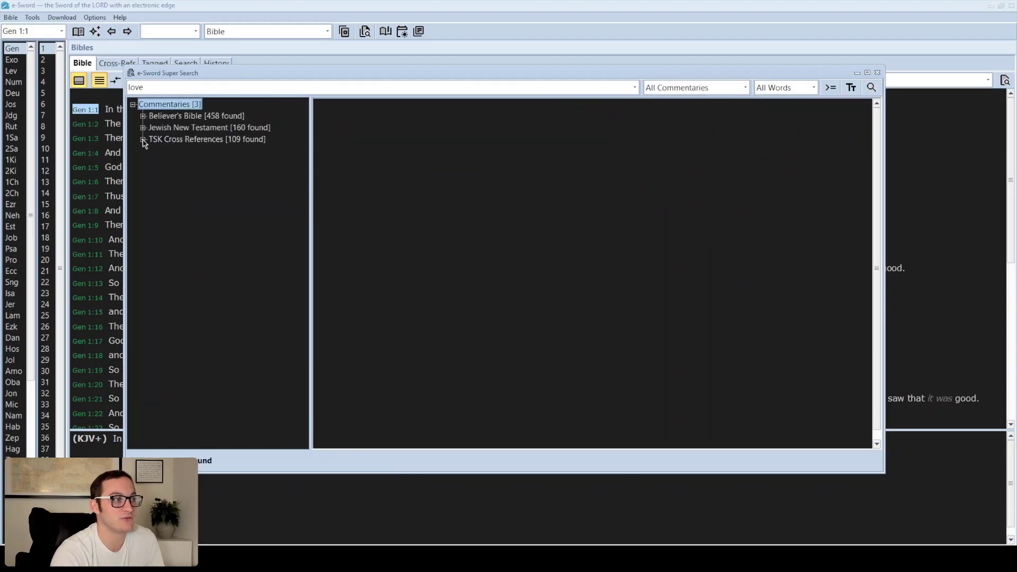
Expand the TSK Cross References results and view the Genesis 29:20 entry.
left_click(143, 140)
scroll(198, 145, "up", 1)
left_click(200, 143)
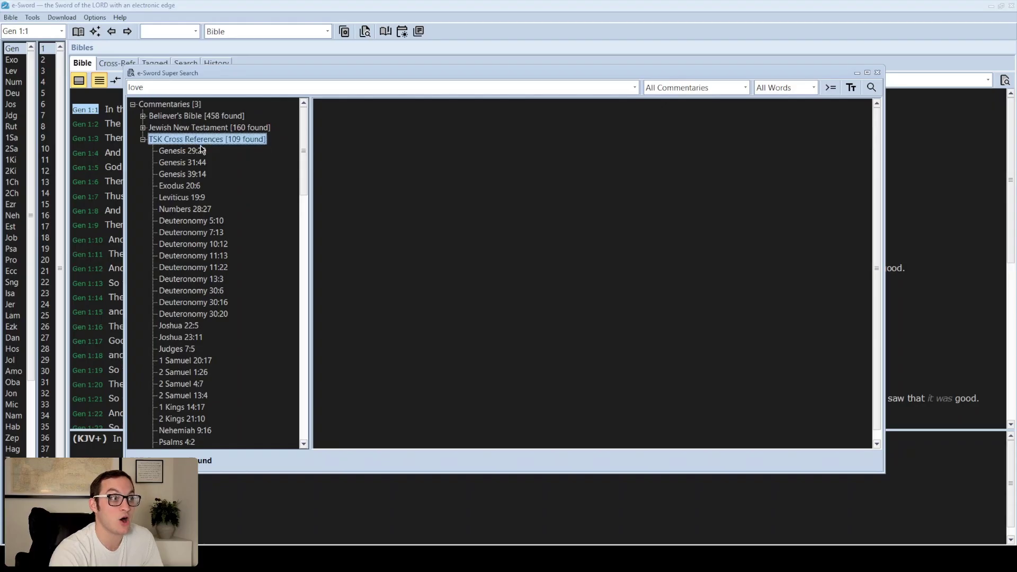
left_click(203, 154)
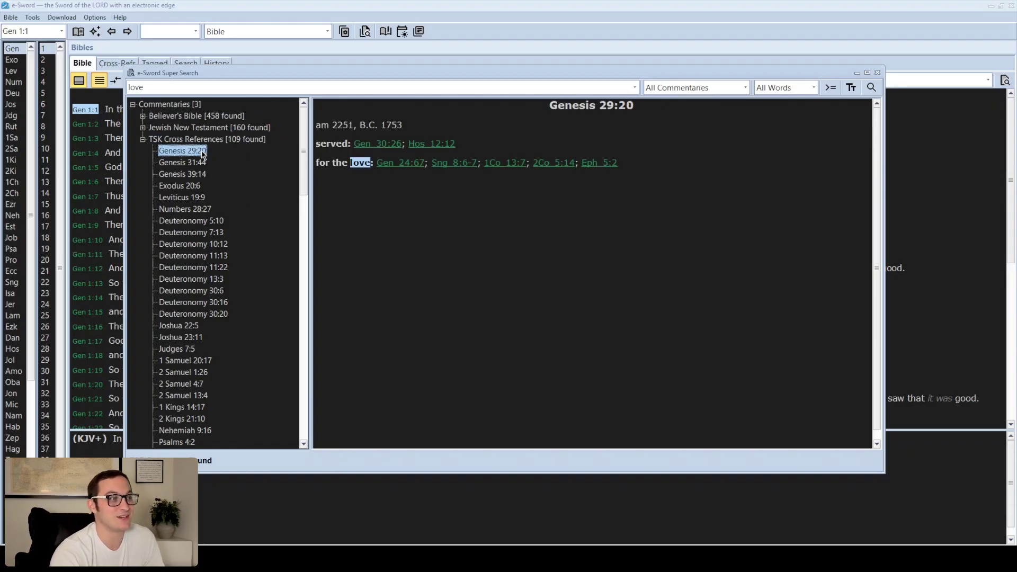
Browse the TSK Cross References results for "love" and view the Ephesians 6:23 entry.
left_click(347, 172)
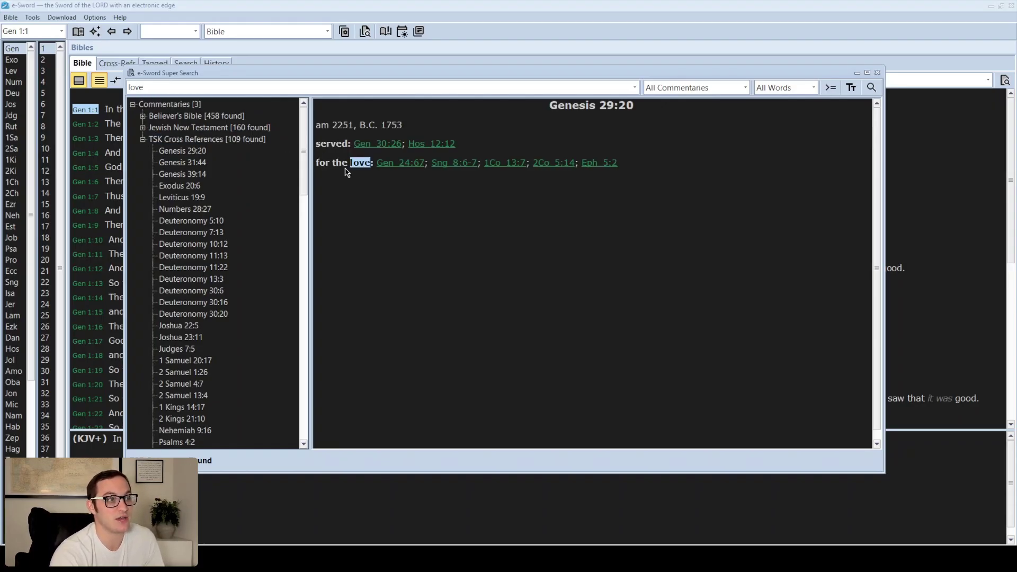
scroll(180, 244, "down", 18)
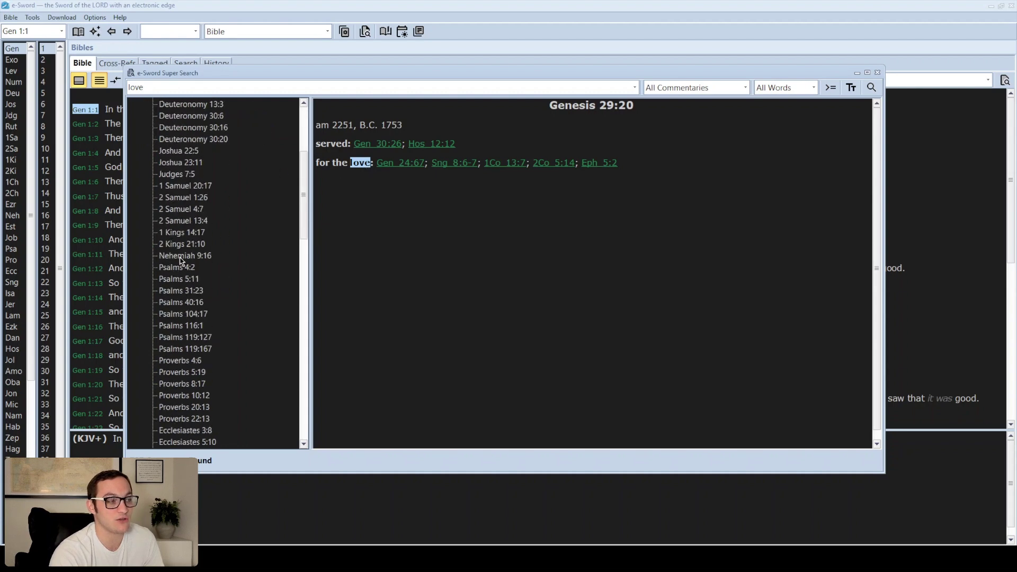
scroll(180, 260, "down", 8)
left_click(182, 268)
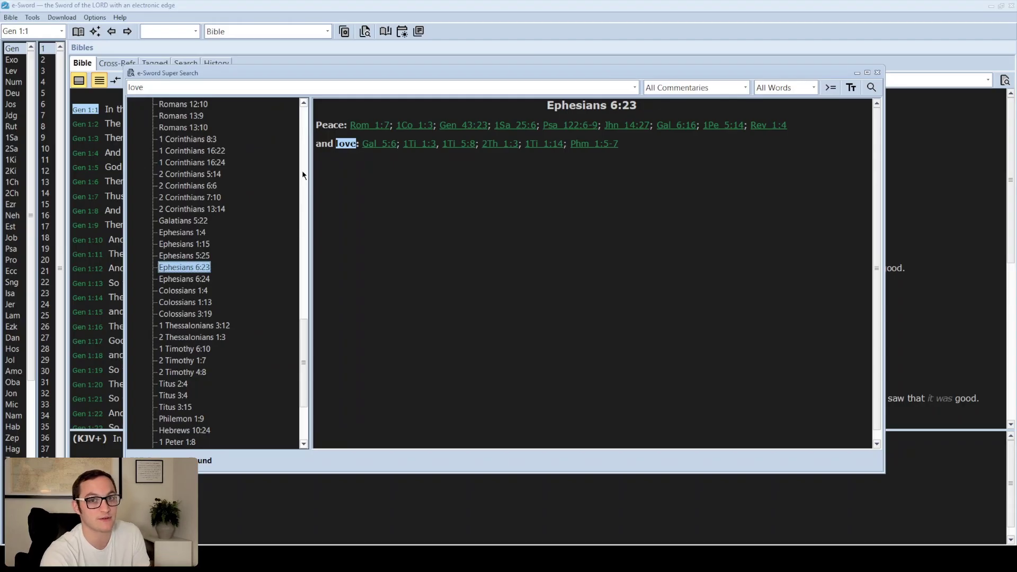
left_click(322, 134)
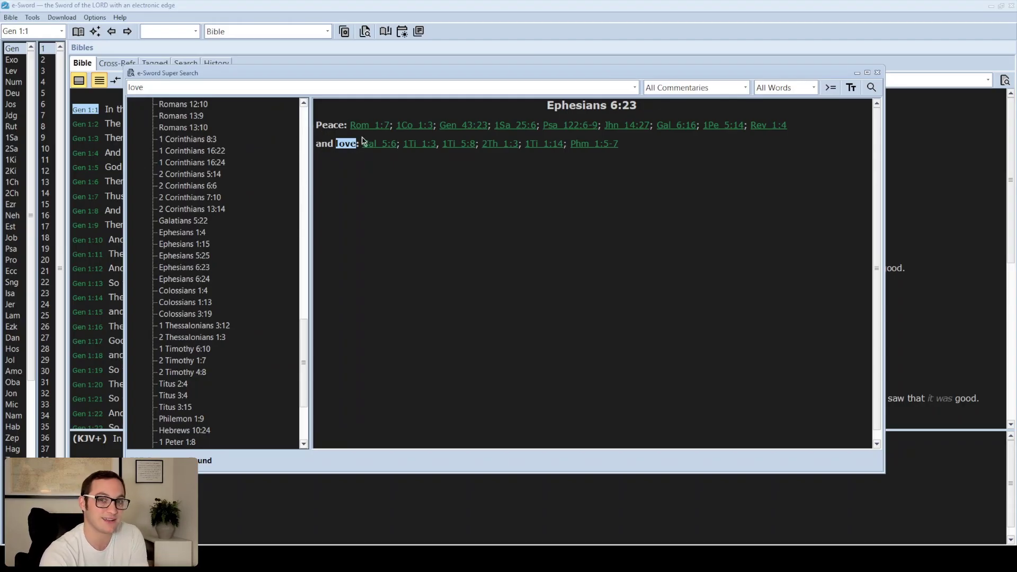
Collapse the TSK Cross References results and close Super Search.
left_click(174, 270)
scroll(175, 273, "up", 20)
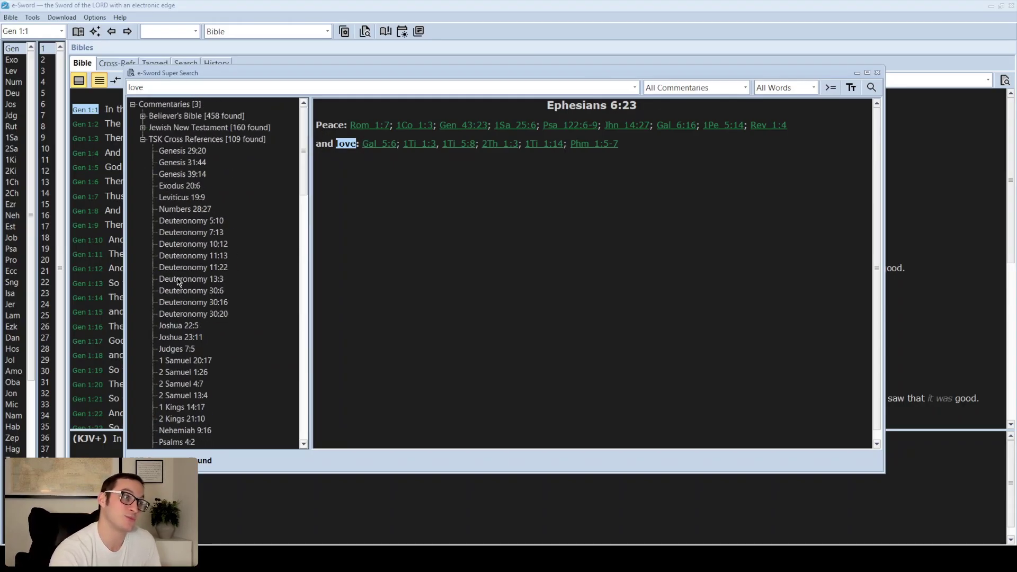
left_click(143, 139)
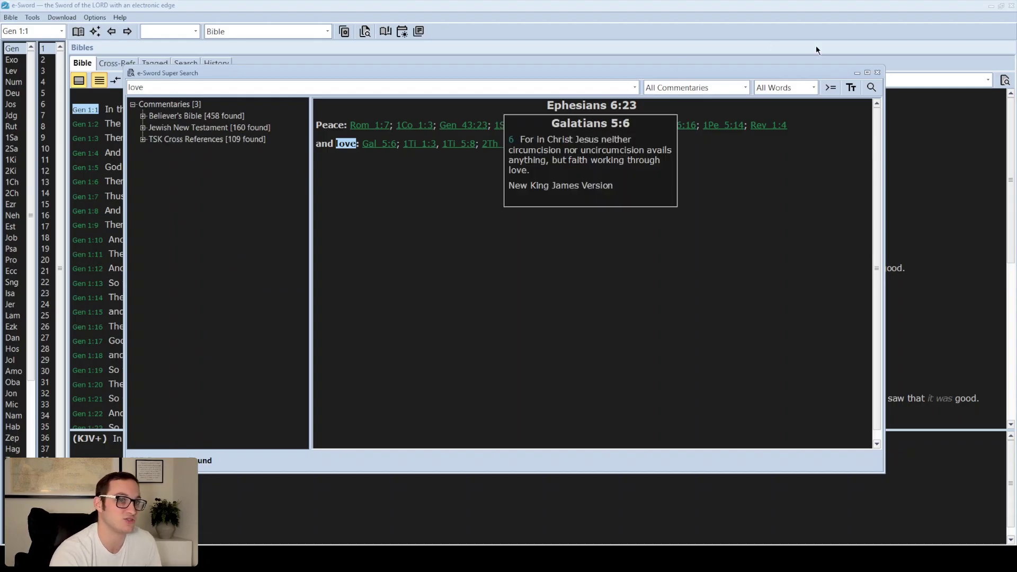
left_click(878, 73)
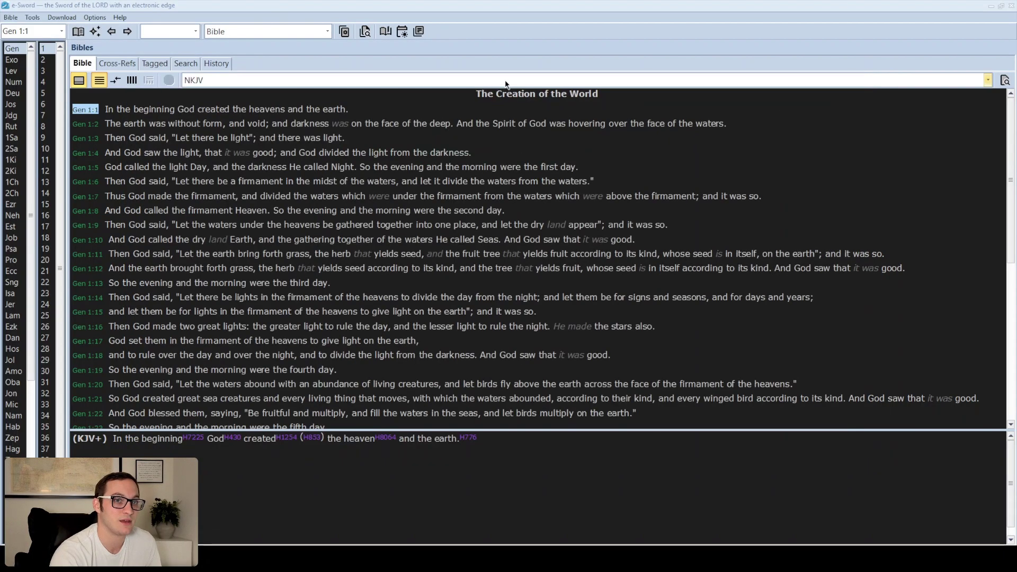
Set the layout to Show All Views and look at the Study Notes, Topic Notes and Journal Notes editors.
left_click(297, 32)
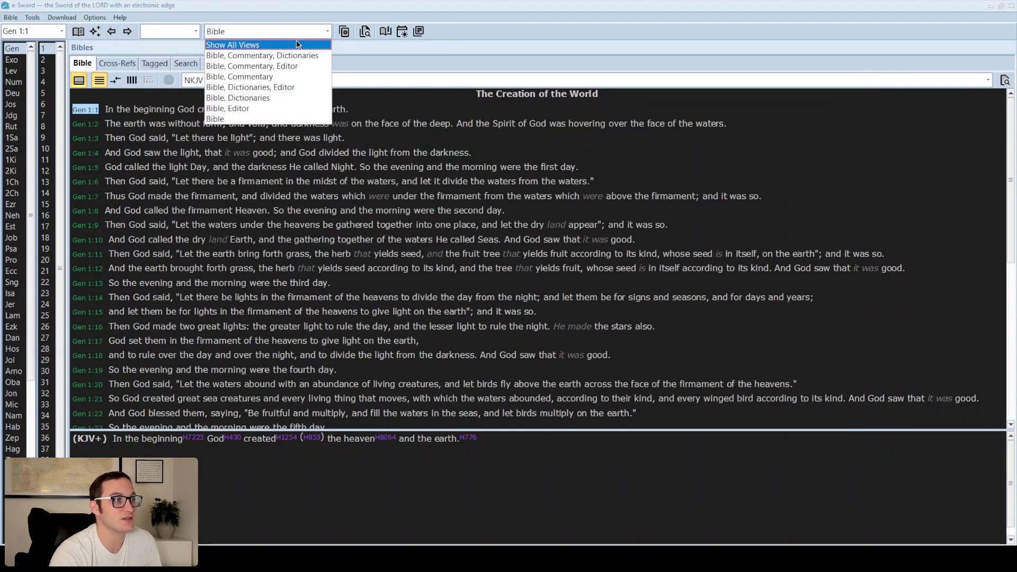
left_click(297, 45)
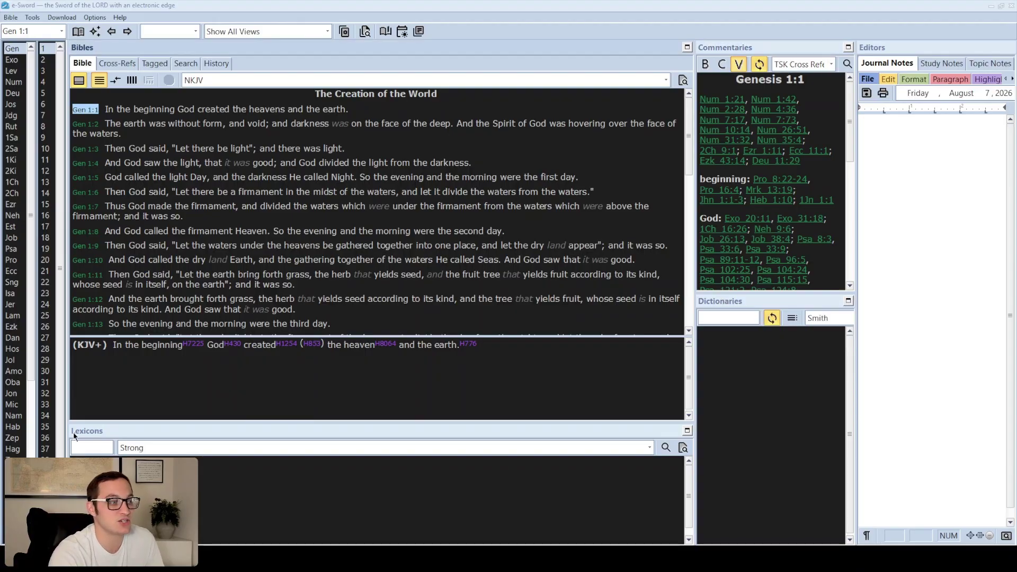
left_click(930, 68)
left_click(976, 67)
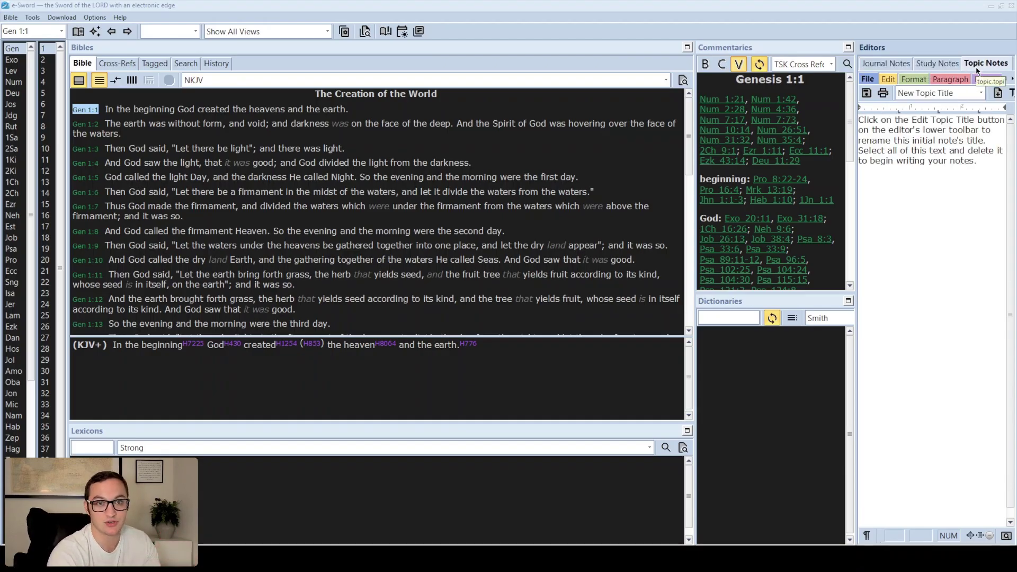
left_click(917, 68)
left_click(904, 68)
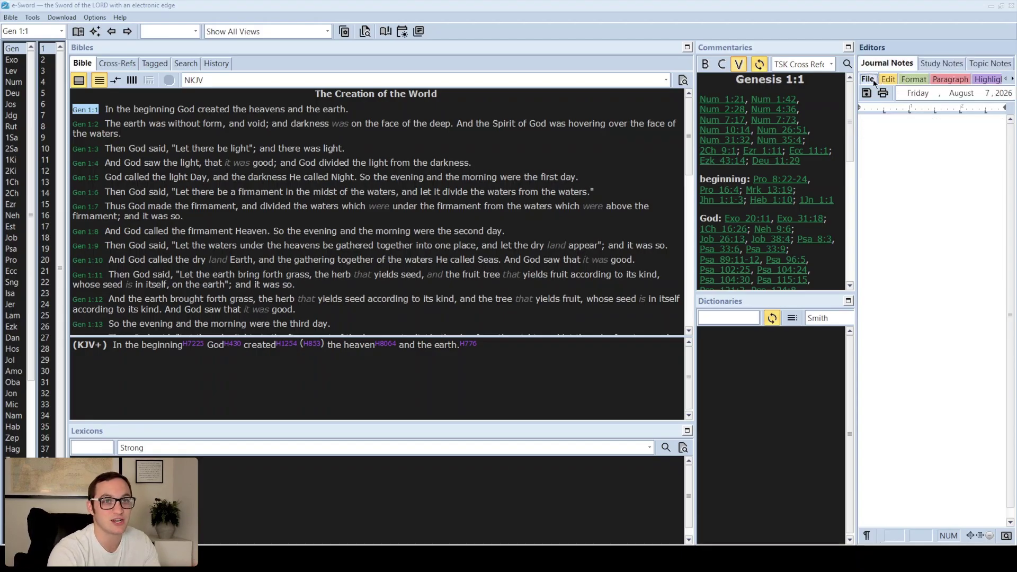
Check the paragraph and highlight tools of the Journal Notes editor.
left_click(950, 79)
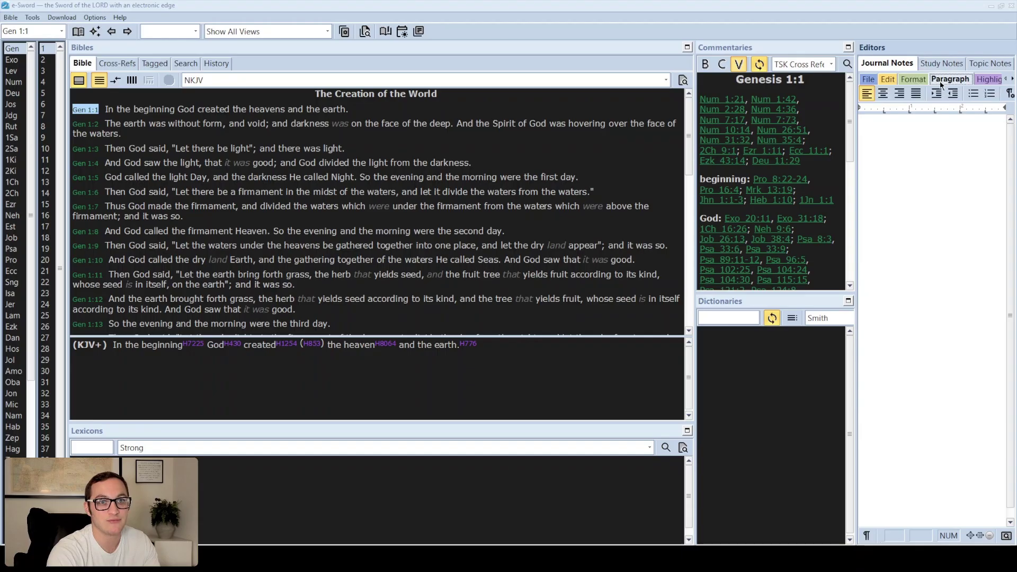
left_click(978, 80)
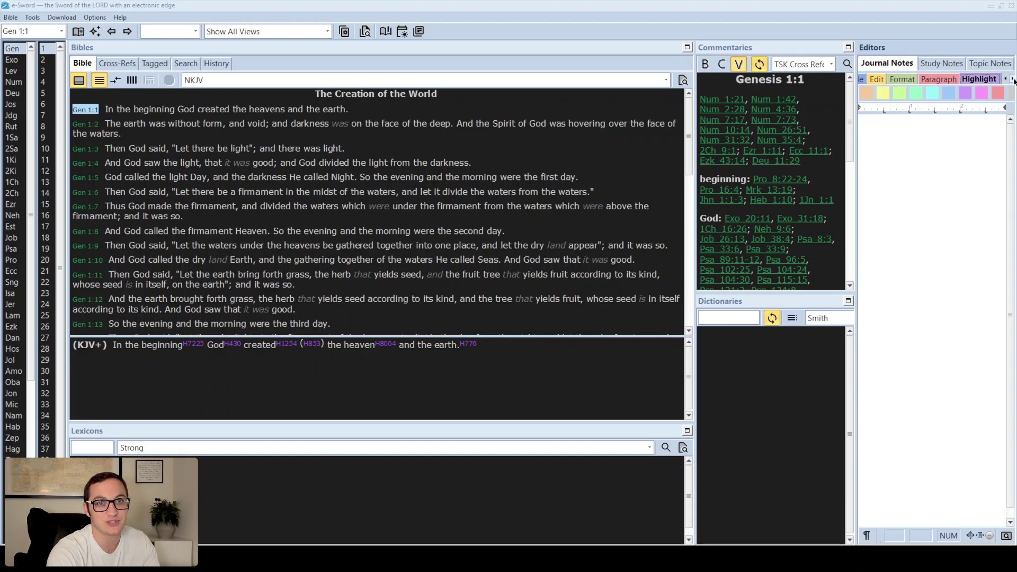
left_click(861, 79)
Set the layout to Bible, Editor and widen the Editors pane to about a third of the window.
left_click(221, 32)
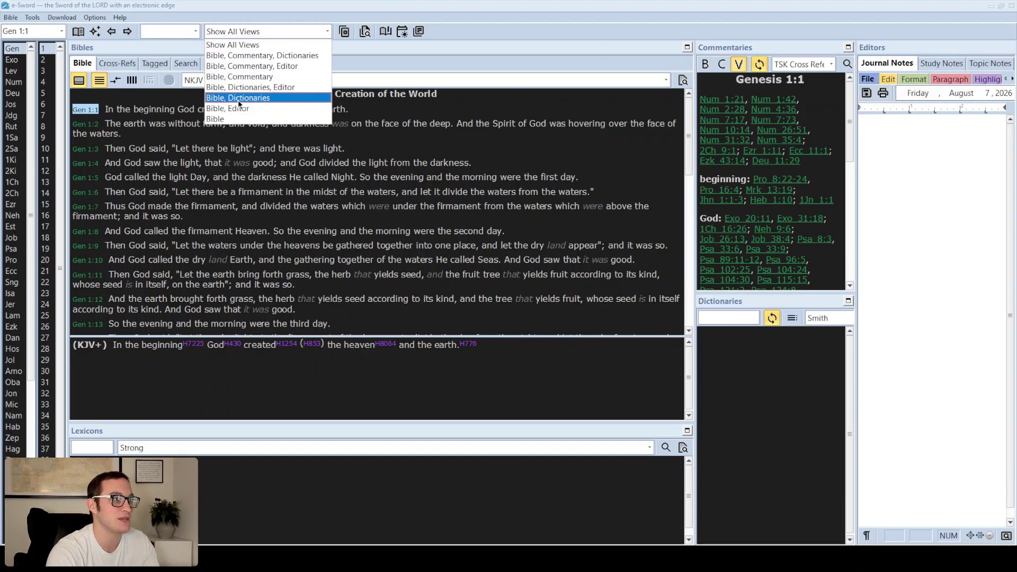
left_click(236, 110)
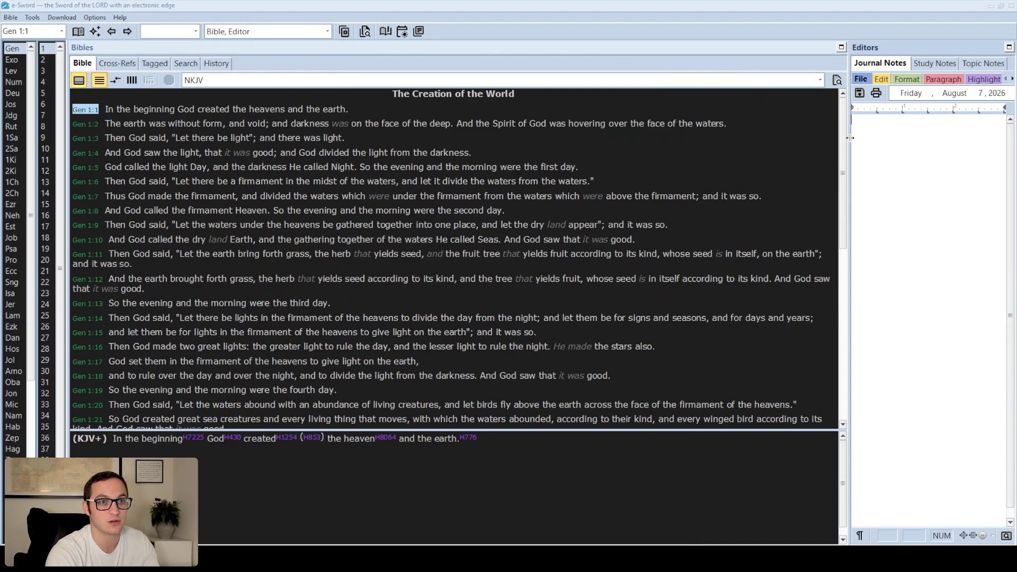
left_click_drag(850, 138, 680, 138)
Examine the Journal Notes editor's Tools, Highlight, Paragraph, Format, Edit and File command sets.
left_click(848, 79)
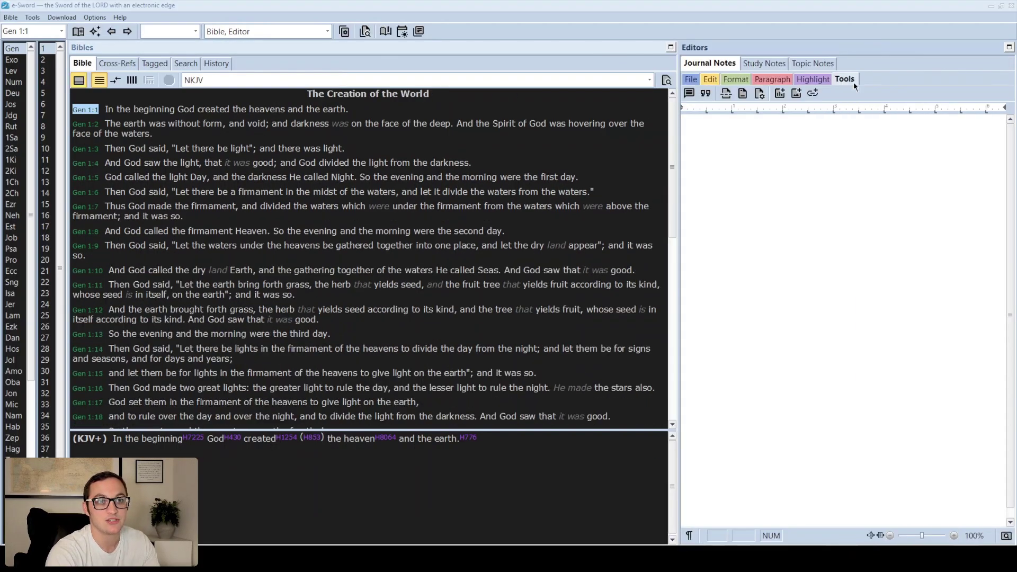
left_click(812, 80)
left_click(774, 80)
left_click(737, 80)
left_click(714, 79)
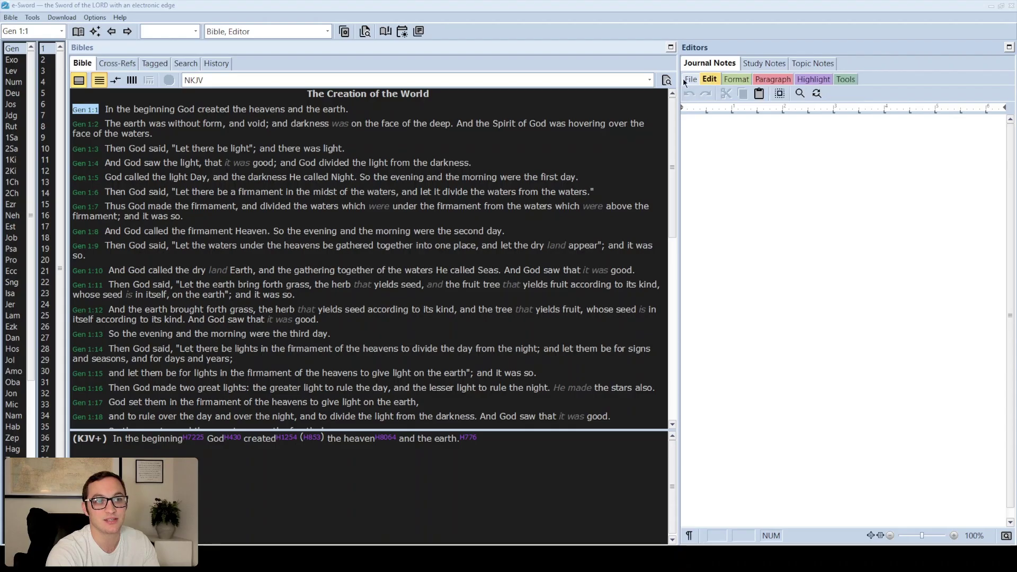
left_click(690, 79)
left_click(710, 79)
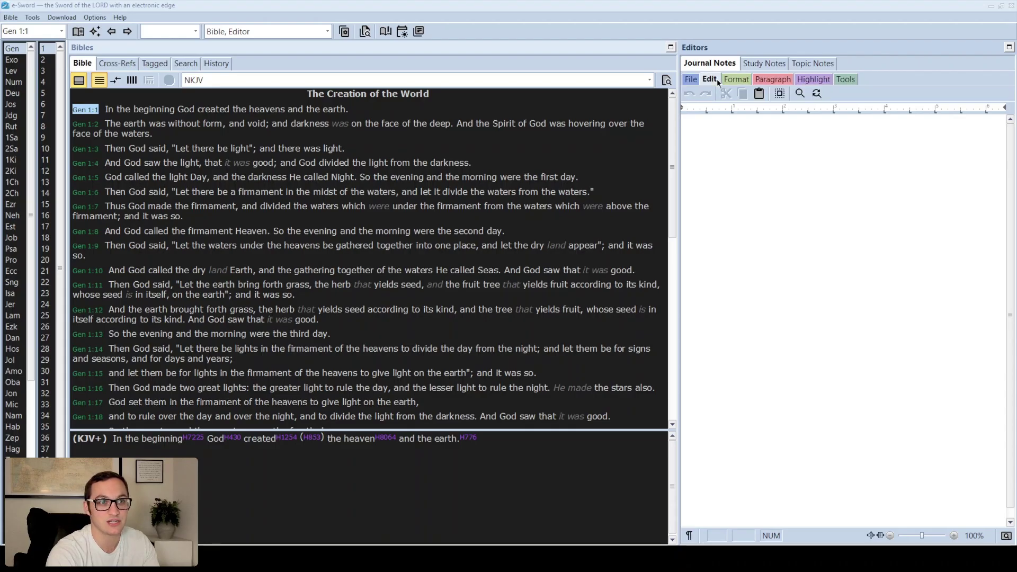
left_click(691, 80)
View the Study Notes editor and examine its Edit, Paragraph and File command sets.
left_click(761, 63)
left_click(710, 80)
left_click(763, 79)
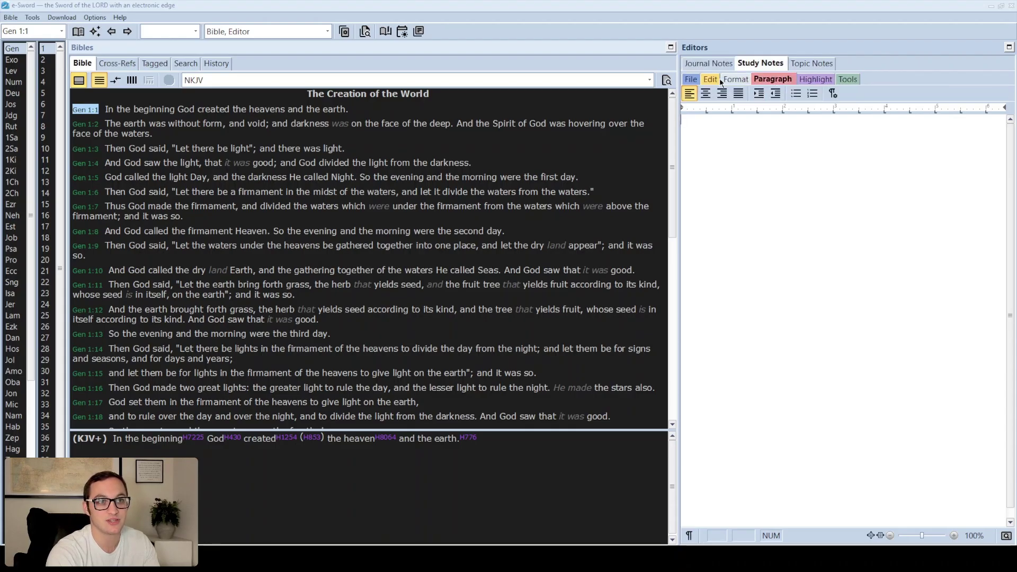
left_click(690, 79)
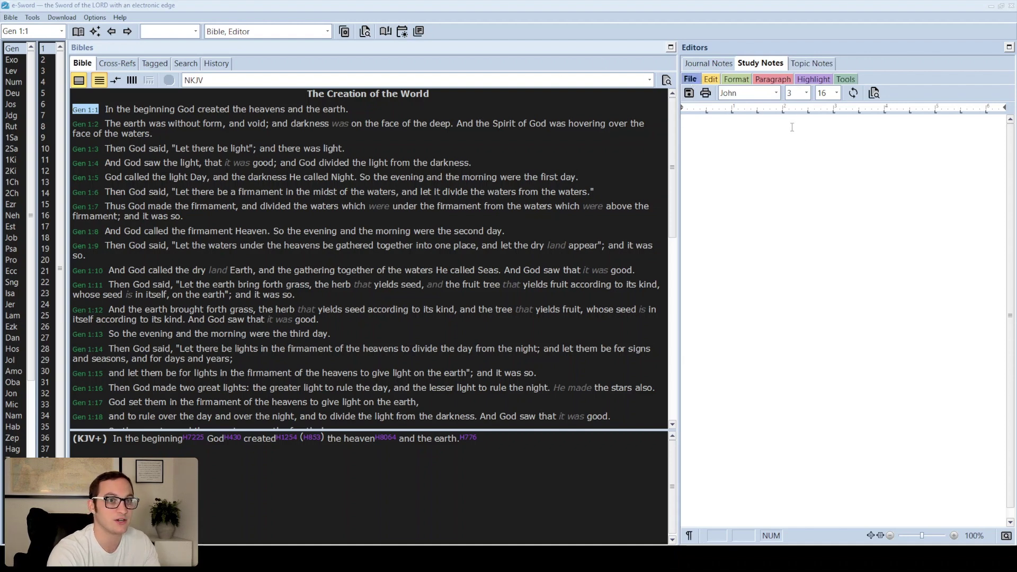
Return to Journal Notes and review its Edit, Format, Paragraph, Highlight and Tools command sets.
left_click(726, 63)
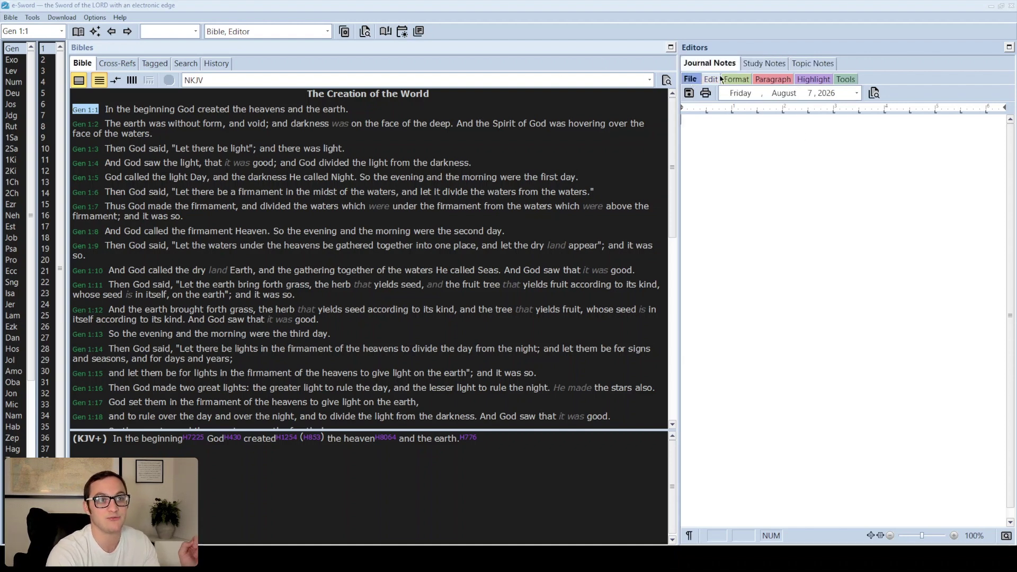
left_click(710, 79)
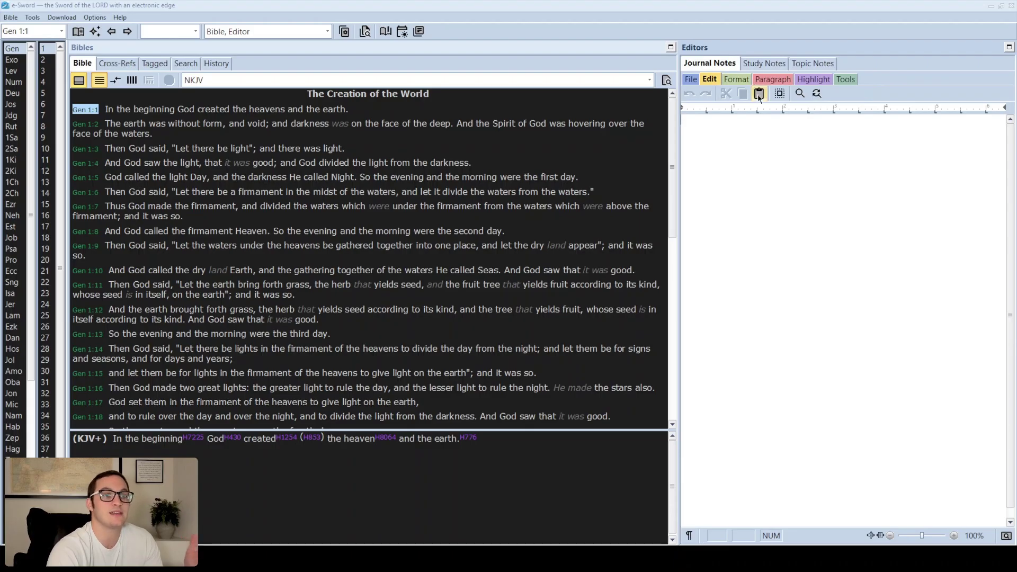
left_click(737, 78)
left_click(775, 79)
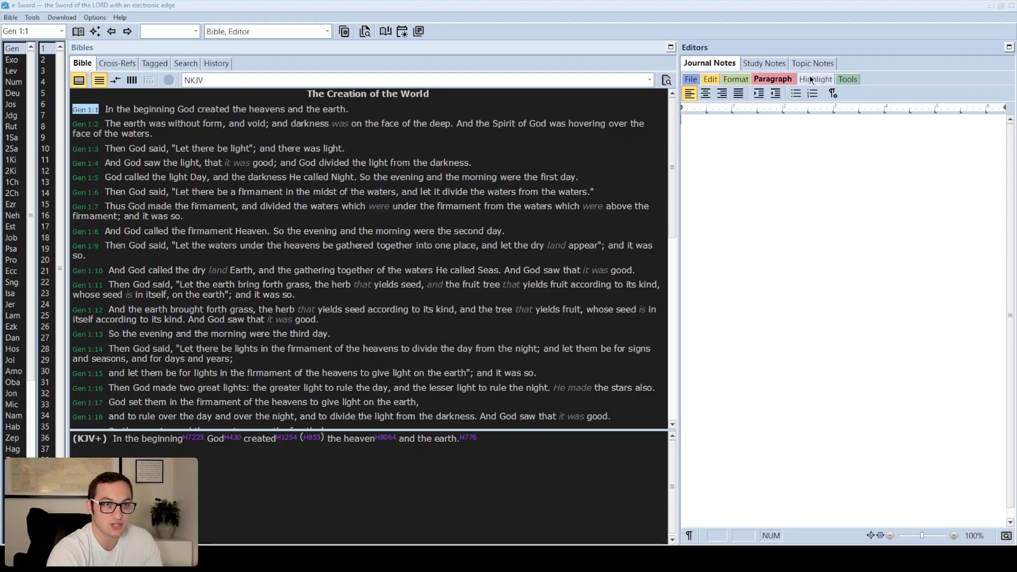
left_click(815, 78)
left_click(851, 79)
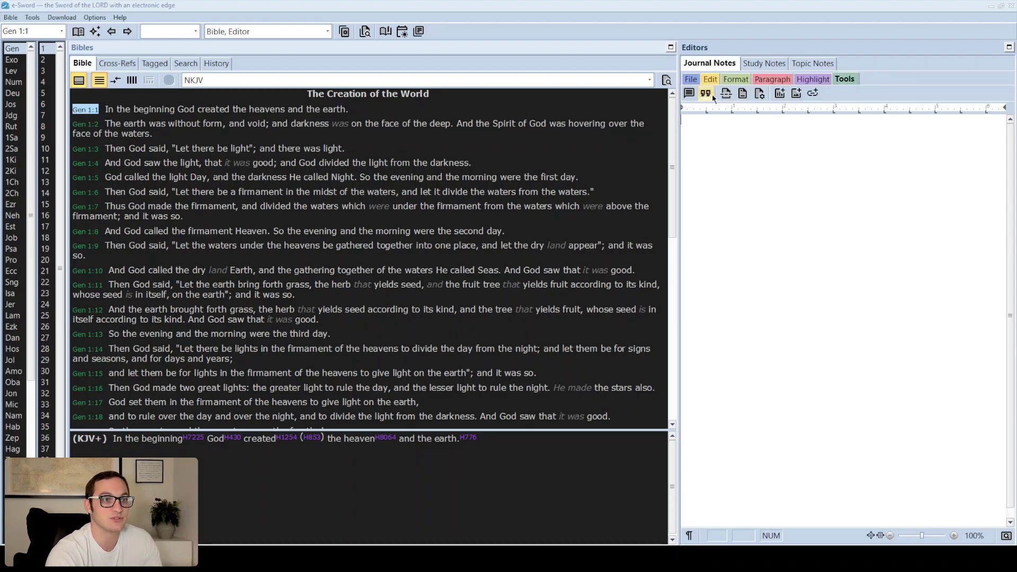
Set the layout to Bible, Dictionaries and open Genesis 22:2 from the Bible search results for "love".
left_click(246, 32)
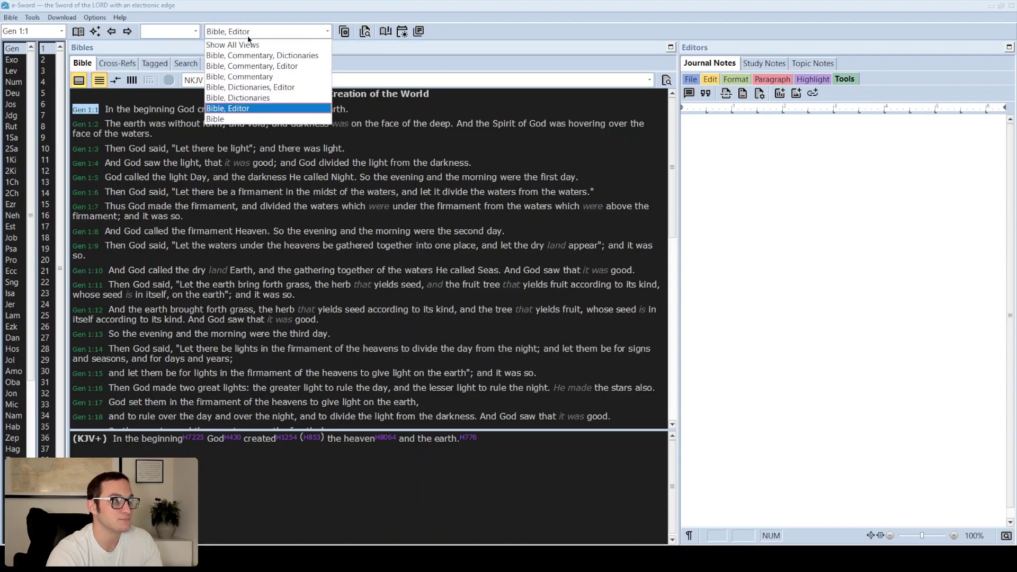
left_click(238, 97)
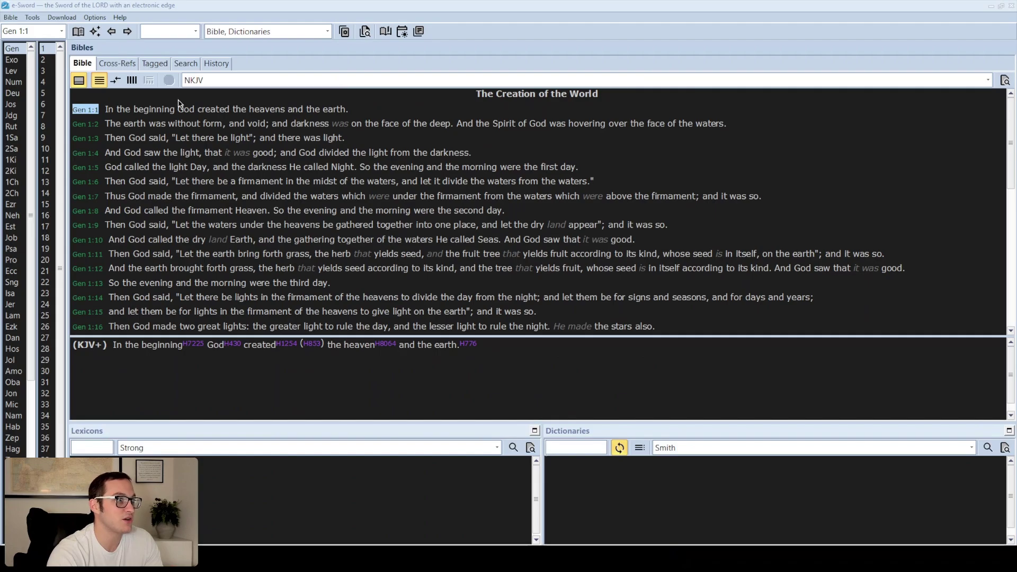
left_click(174, 65)
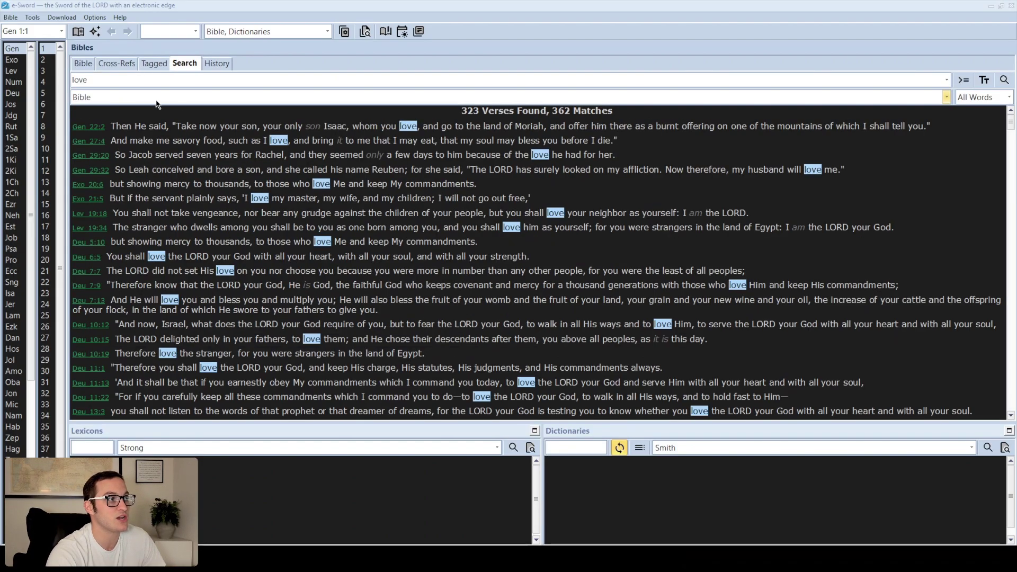
left_click(89, 128)
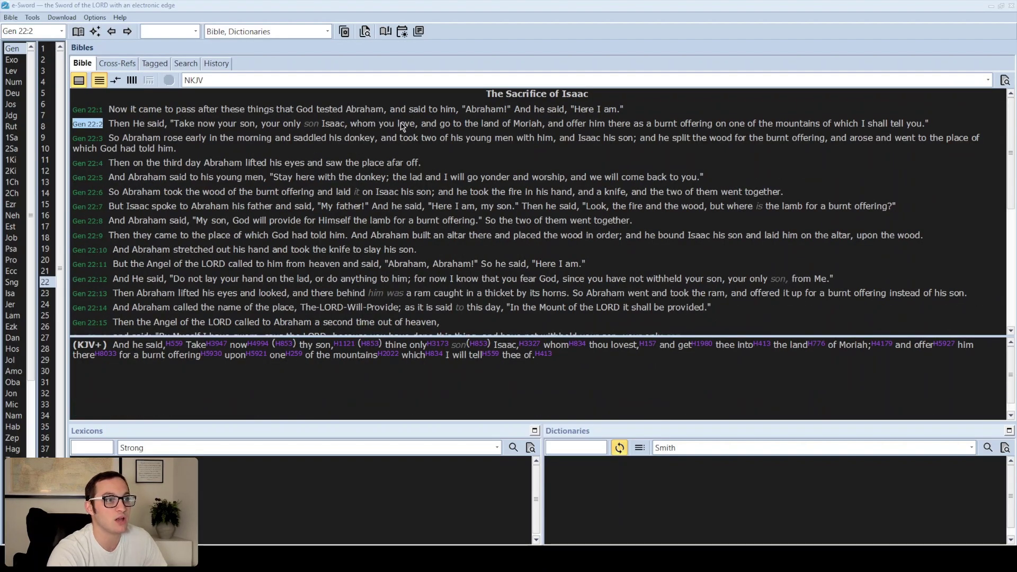
Look up Isaac from Genesis 22:2 in the Smith dictionary and enlarge the article area, hiding the KJV+ verse pane.
double_click(329, 127)
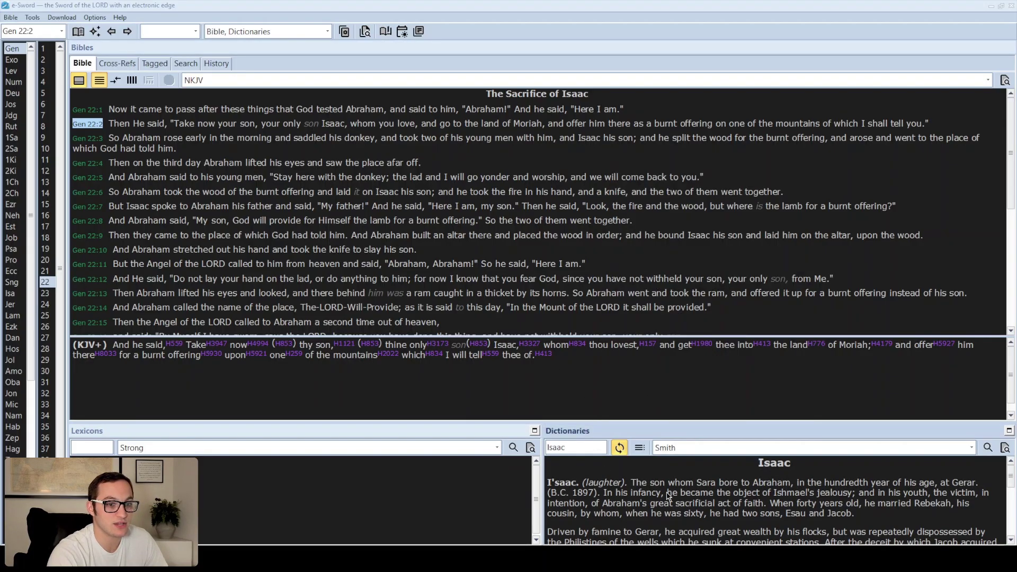
left_click_drag(597, 421, 598, 380)
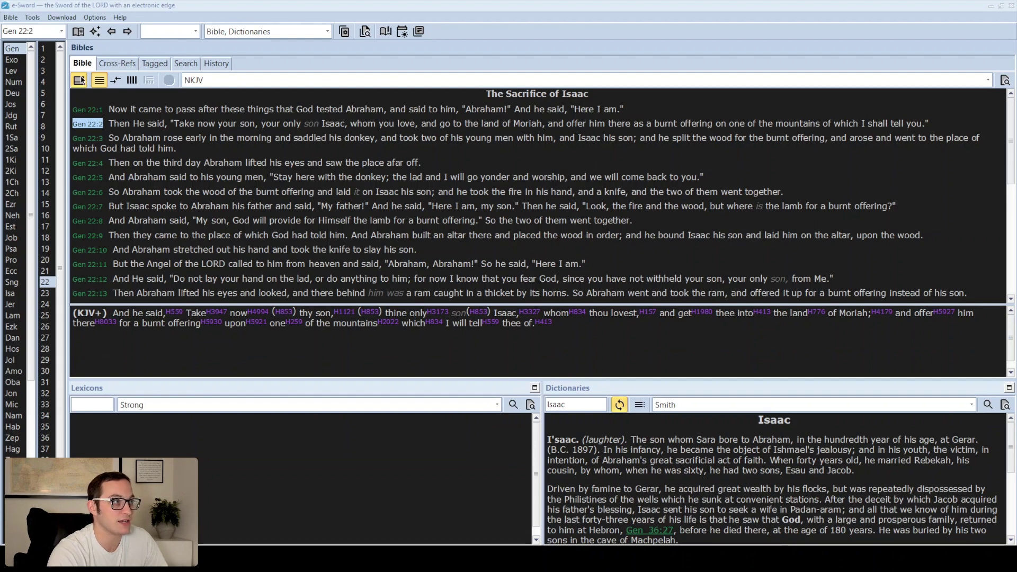
left_click(79, 80)
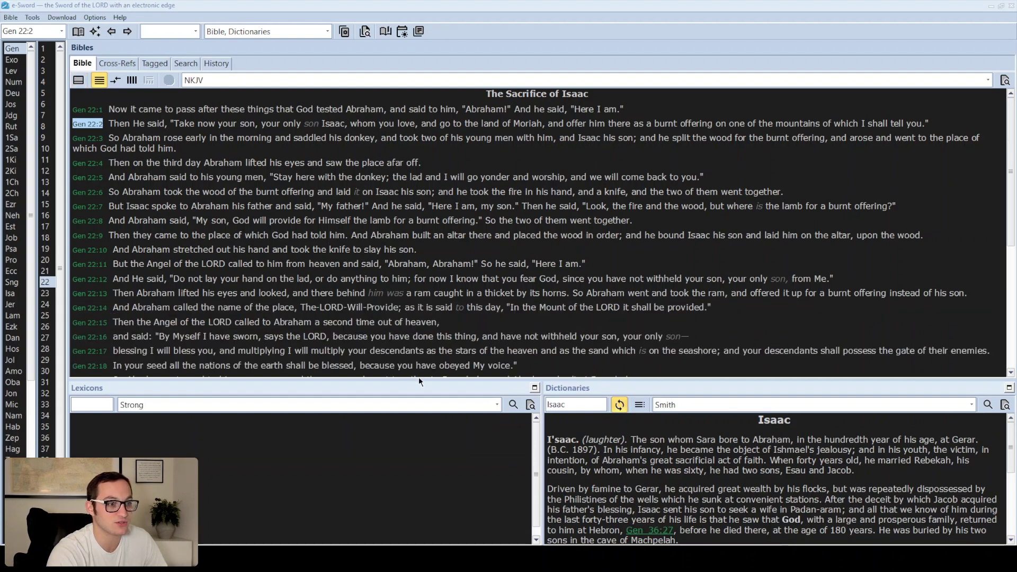
left_click_drag(419, 380, 419, 356)
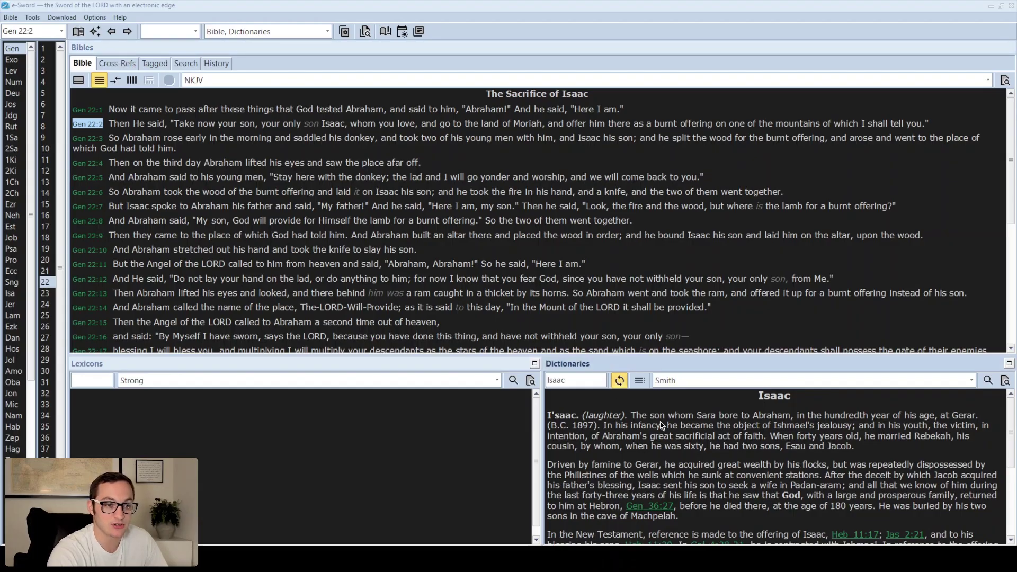
Skim the Isaac article, check the available dictionaries while keeping Smith, and highlight the article's heading.
scroll(661, 426, "down", 5)
scroll(661, 425, "up", 5)
left_click(722, 379)
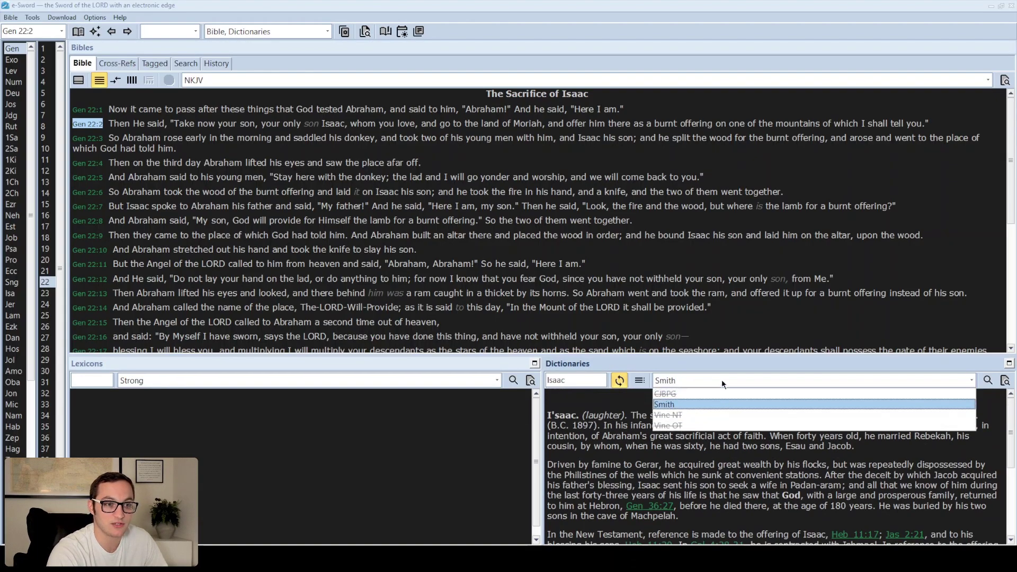
left_click(666, 405)
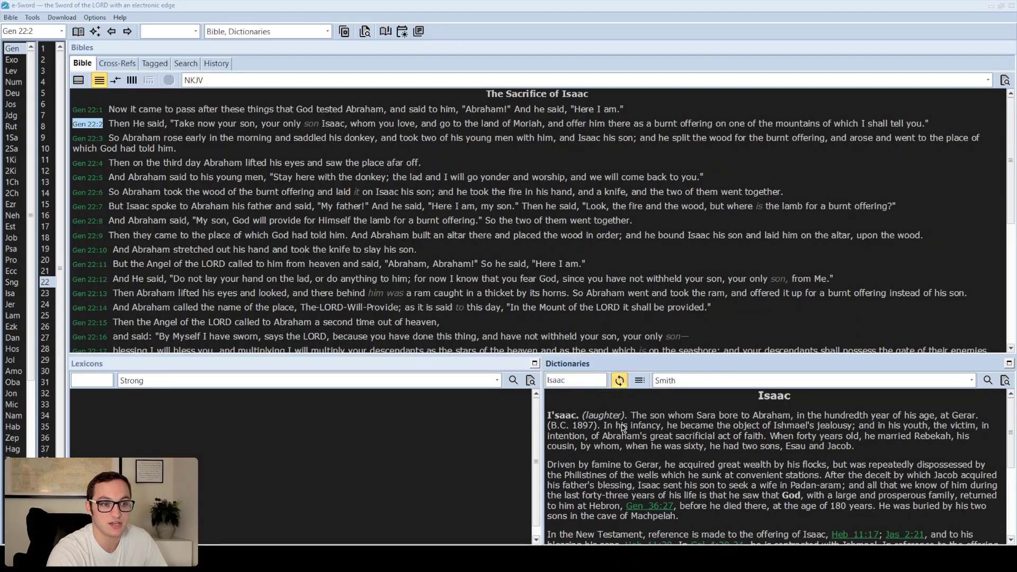
left_click_drag(753, 401, 816, 397)
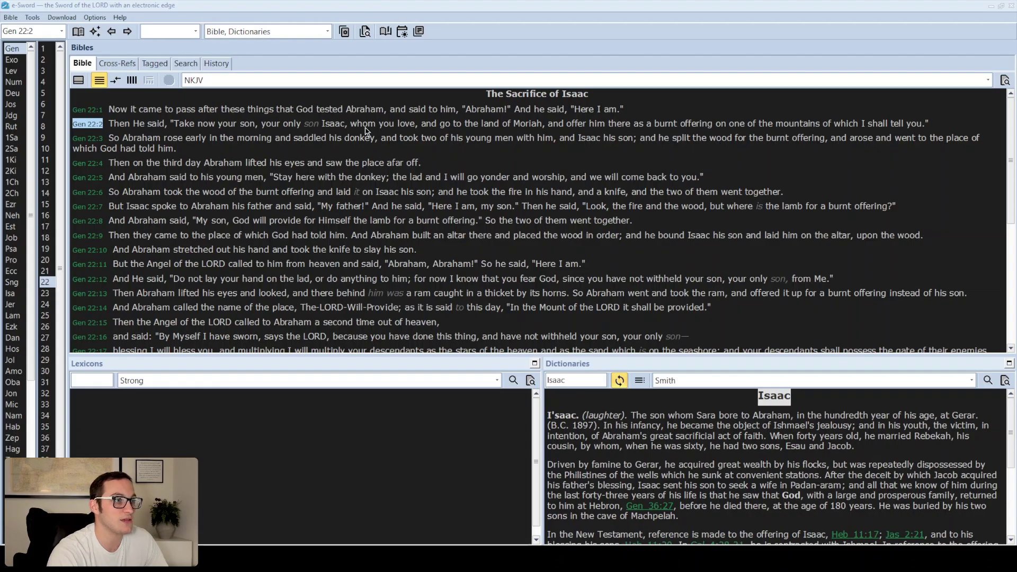
Look up "love" from Genesis 22:2 in the Smith dictionary and skim the article.
mouse_move(403, 129)
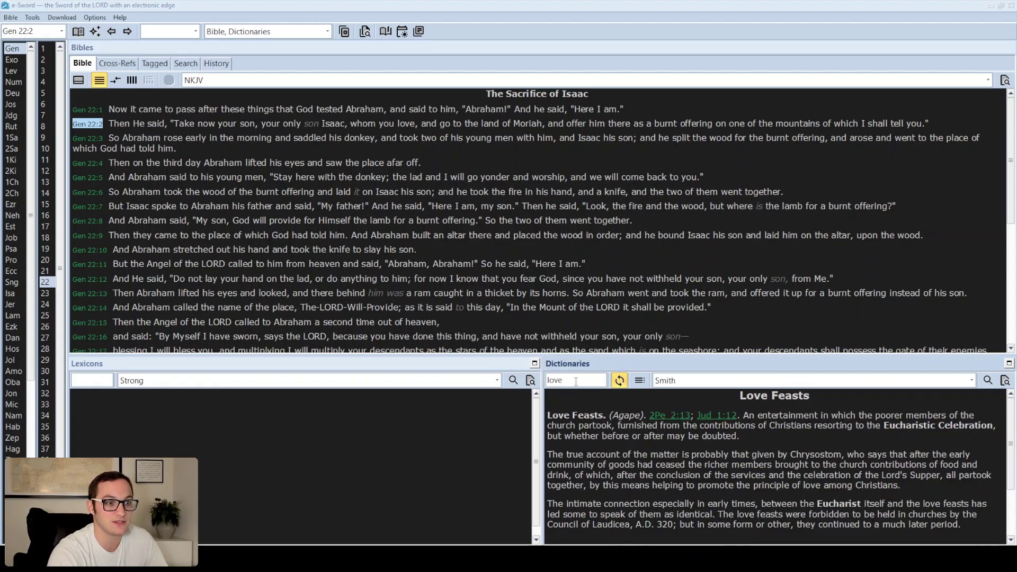
scroll(689, 451, "down", 3)
scroll(689, 450, "up", 3)
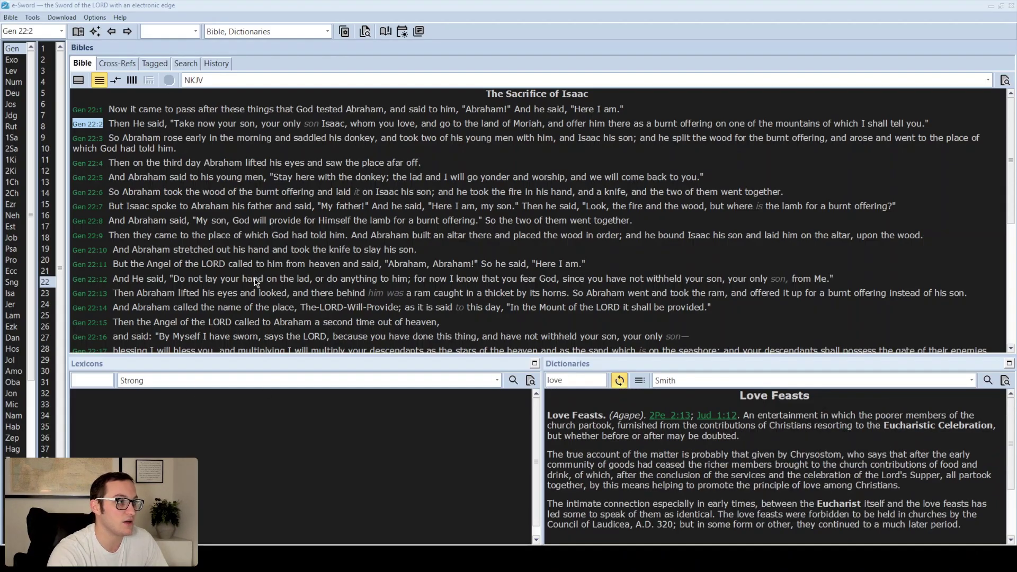
Show the KJV+ verse pane and look up Strong's numbers H4994 and H157 from Genesis 22:2 in the lexicon.
left_click(80, 80)
mouse_move(256, 298)
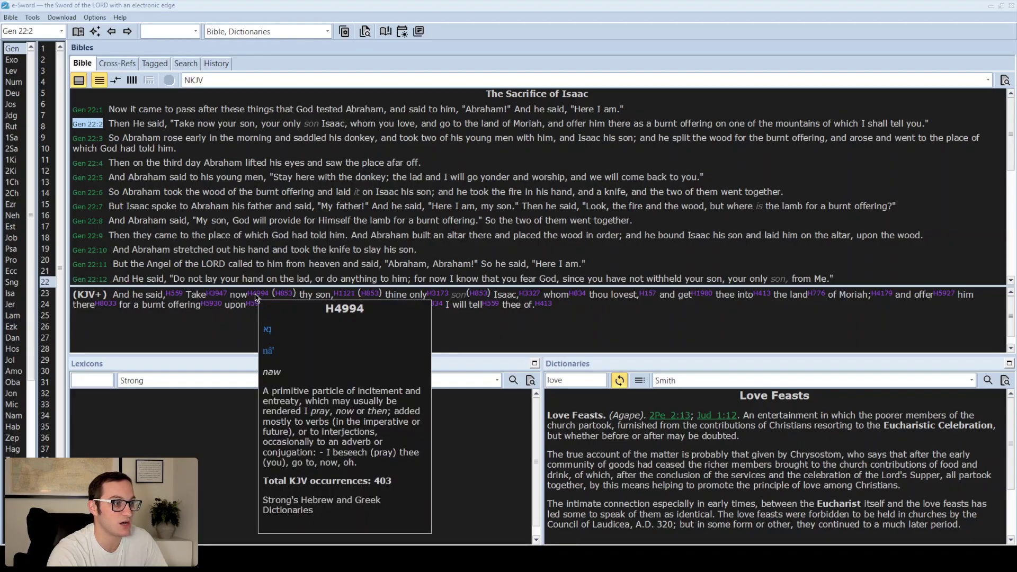
left_click(256, 295)
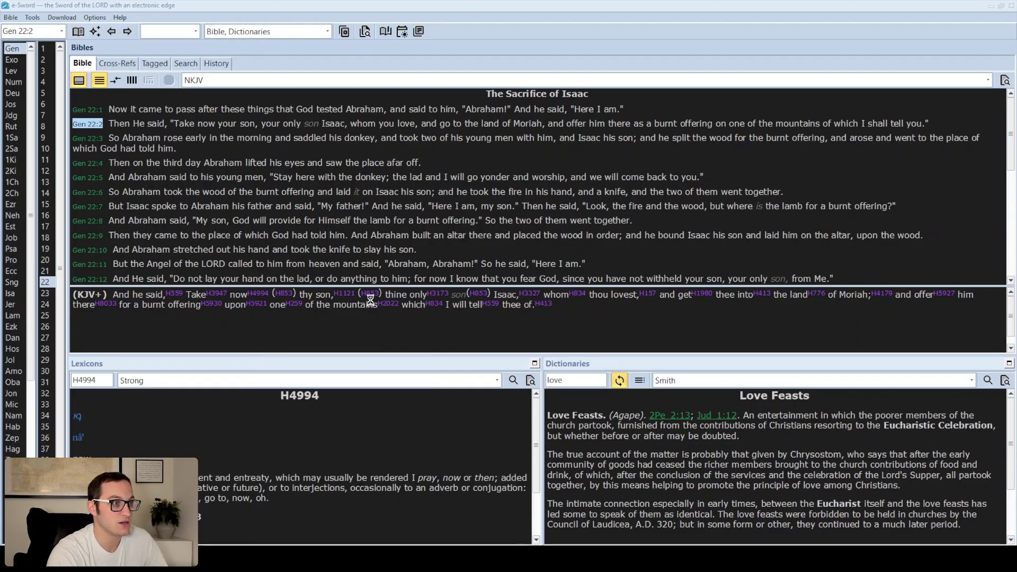
left_click(647, 295)
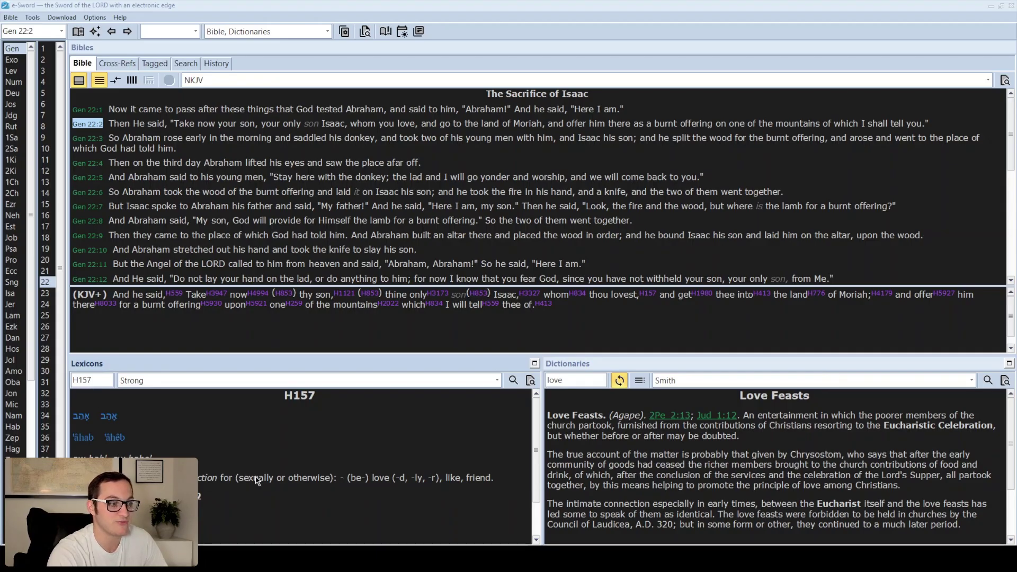
Select Genesis 22:1 and switch the lexicon for H157 to Brown-Driver-Briggs.
left_click(85, 110)
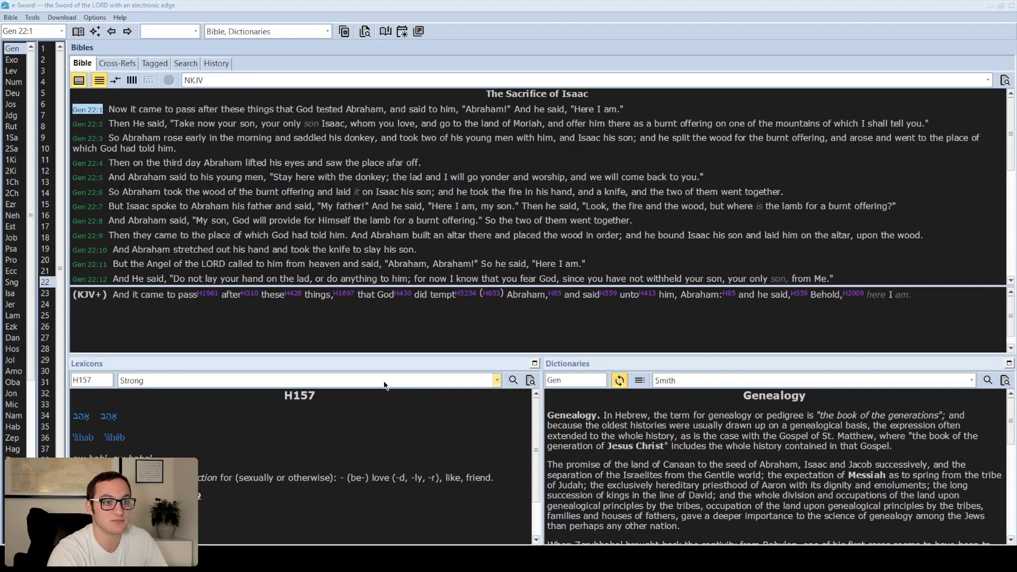
left_click(144, 380)
left_click(149, 392)
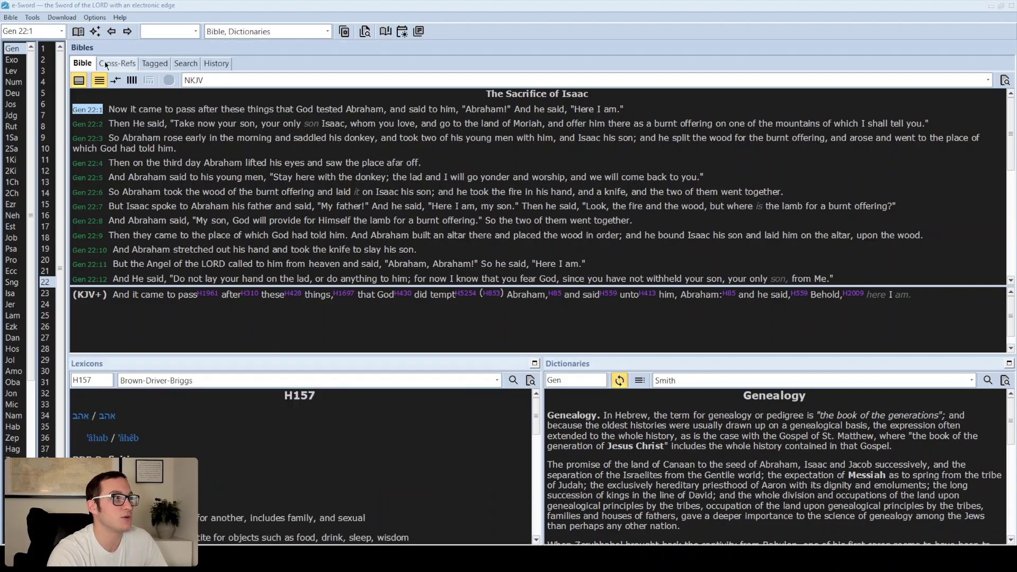
Set the layout to Bible, Commentary and view the Believer's Bible commentary for Genesis 22:2 and 22:3.
left_click(327, 31)
left_click(263, 78)
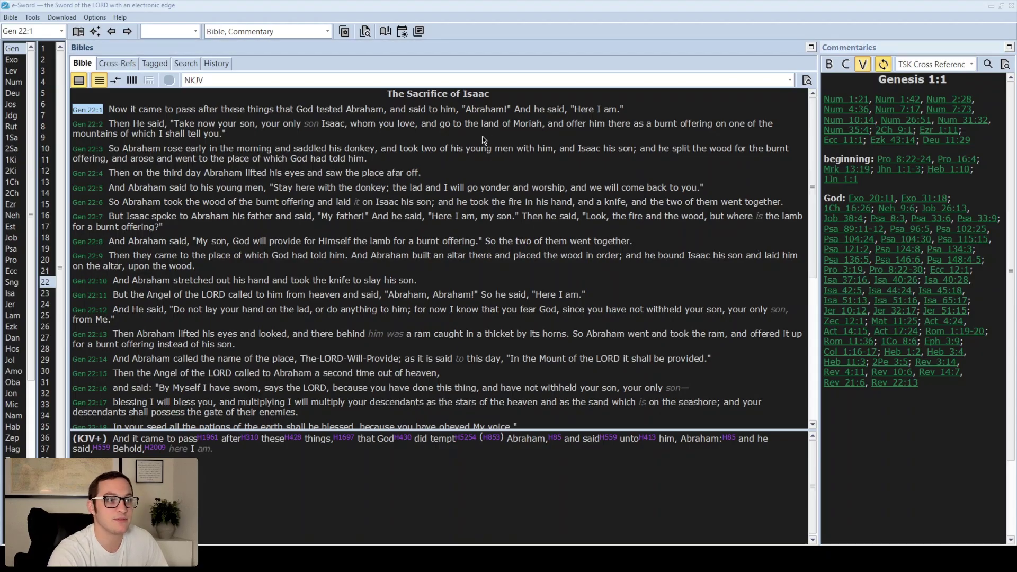
left_click(88, 124)
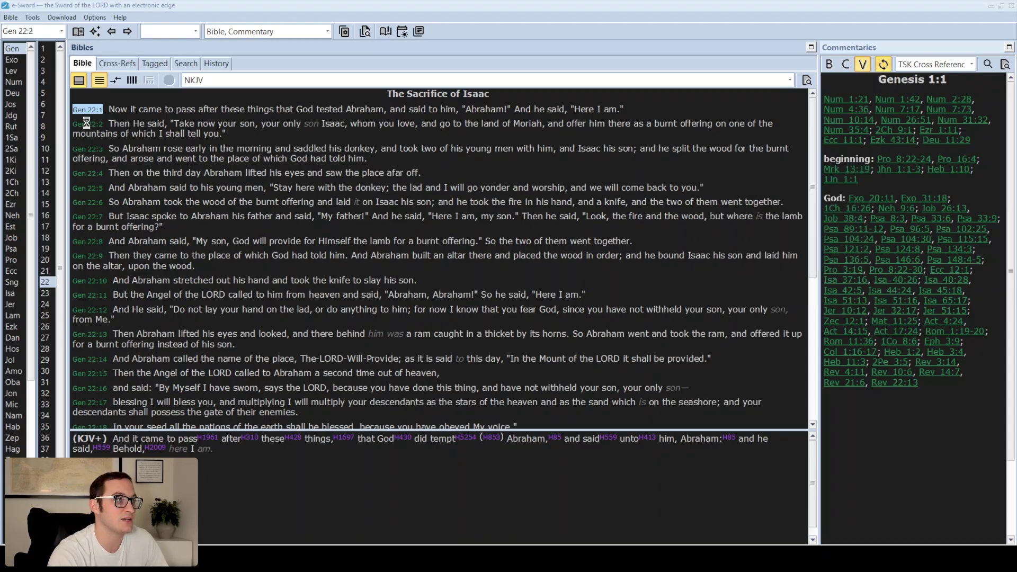
left_click(971, 65)
left_click(936, 79)
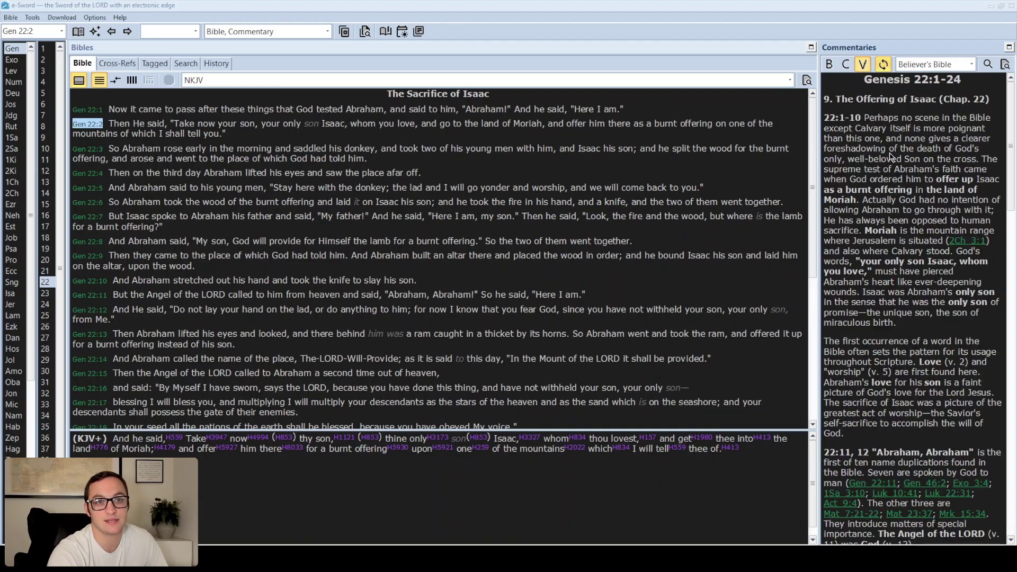
left_click(89, 149)
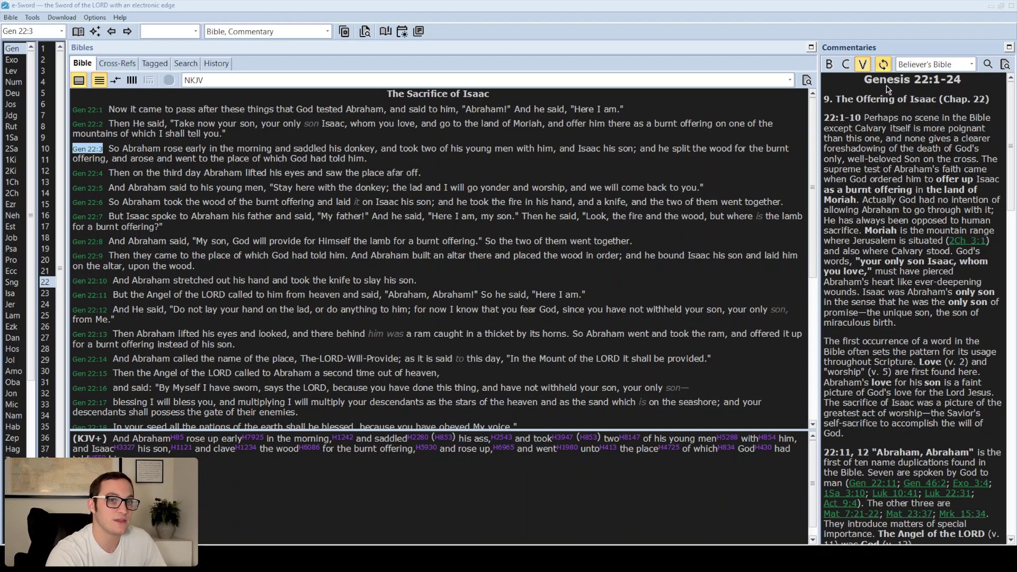
Switch the layout back to Bible, Dictionaries, review the layout choices, and change to Show All Views.
left_click(253, 33)
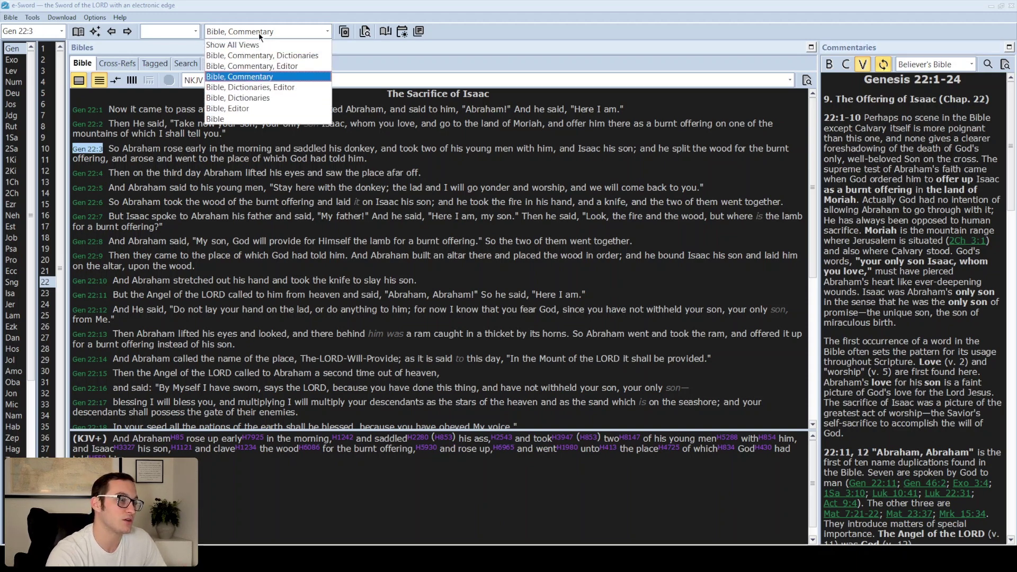
left_click(274, 99)
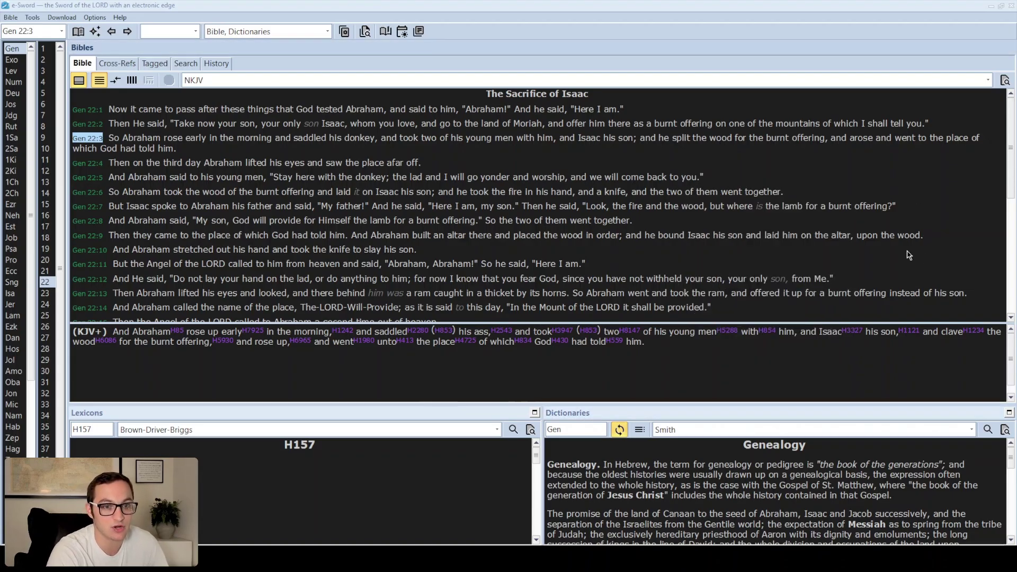
left_click(245, 31)
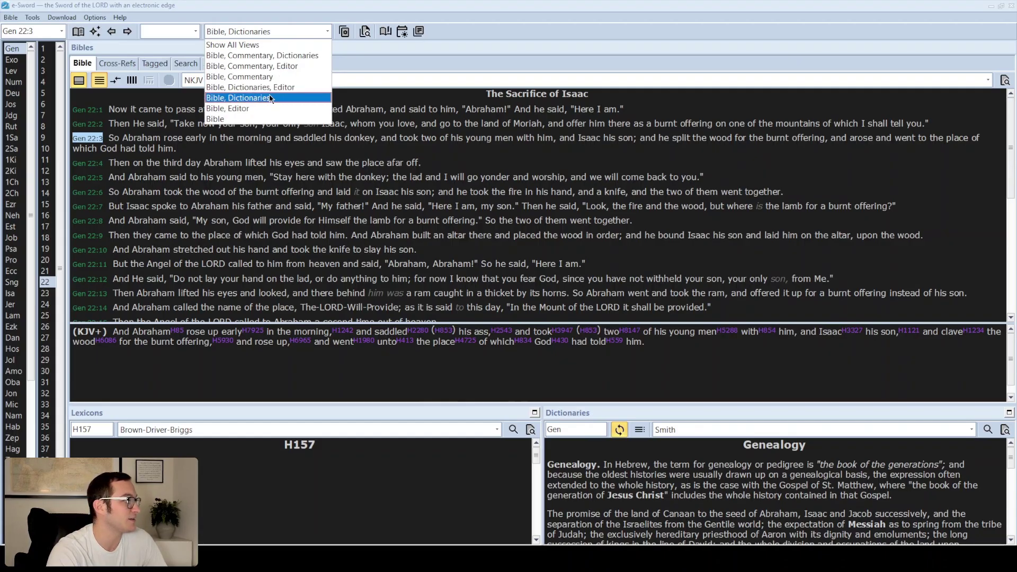
left_click(377, 471)
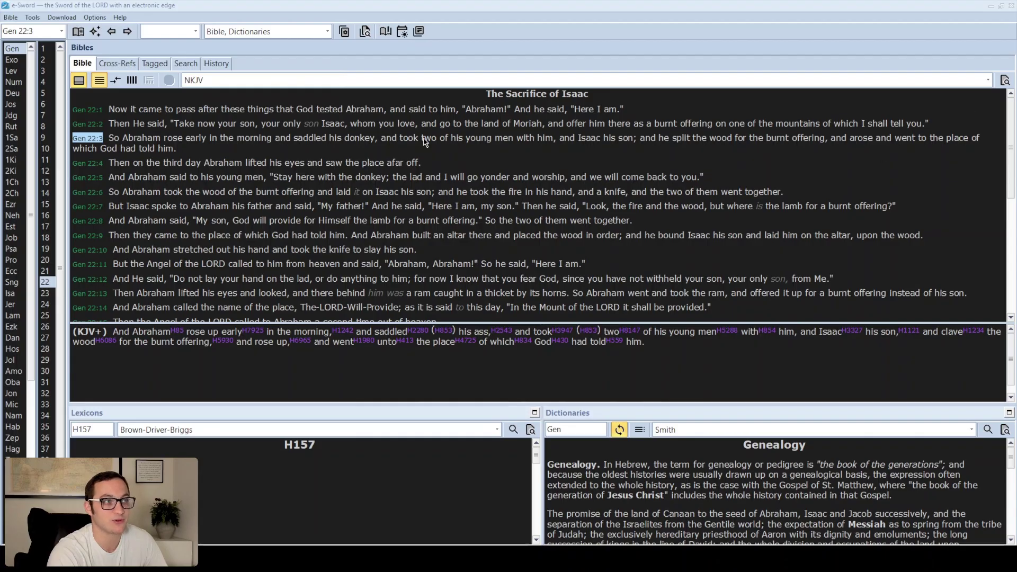
left_click(215, 33)
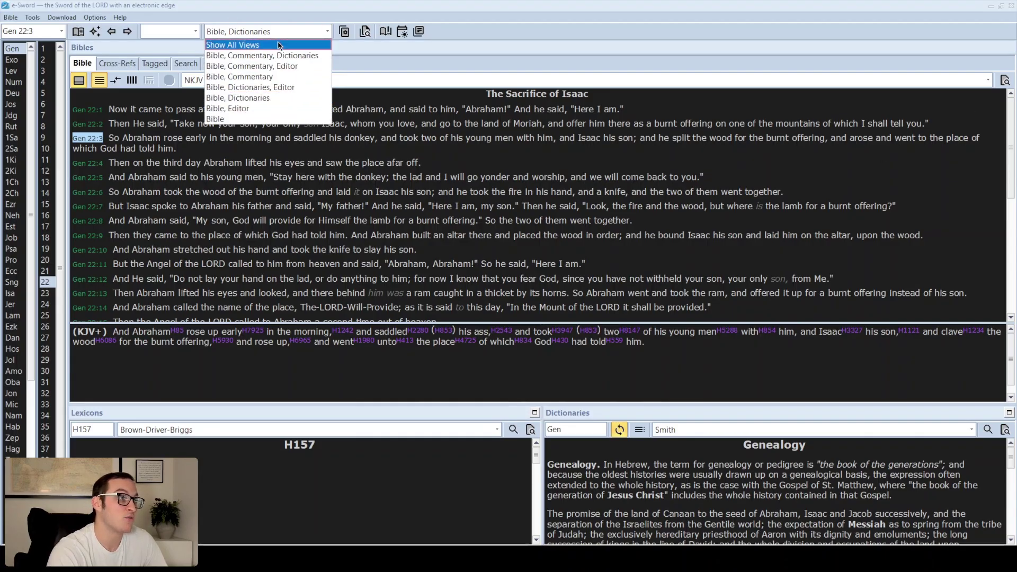
left_click(276, 43)
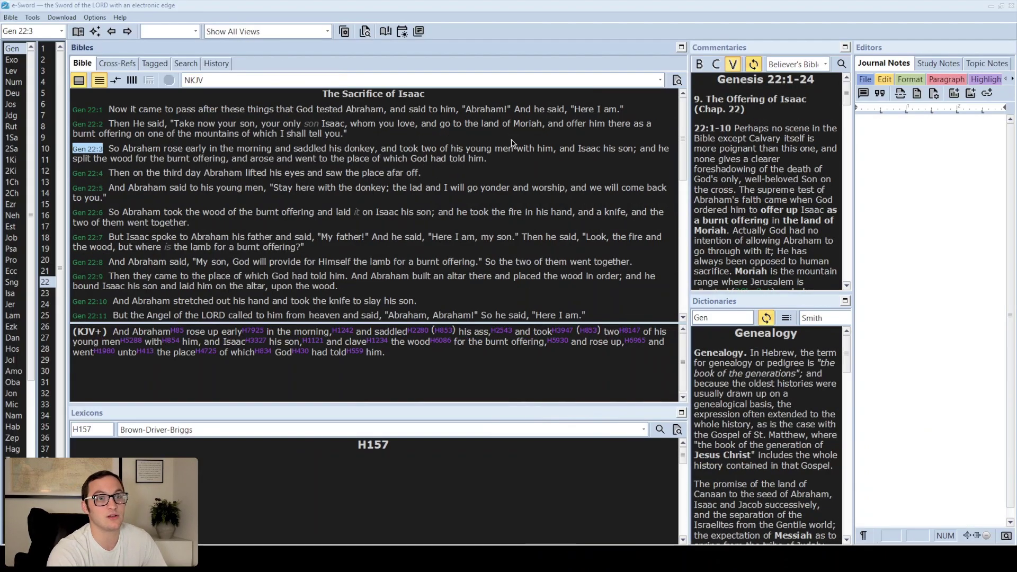